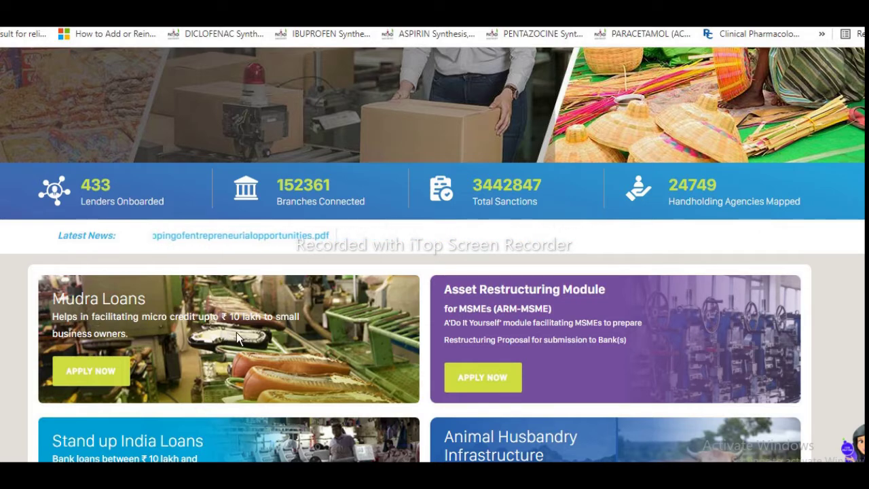
Step: Scroll down to the Stand up India Loans card and choose Apply Now
{"action": "scroll", "coordinate": [163, 338], "scroll_direction": "down", "scroll_amount": 1}
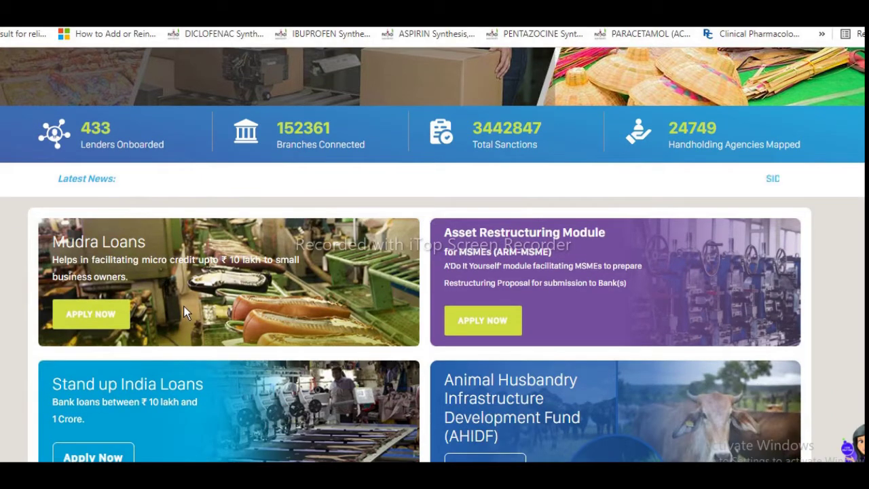
{"action": "scroll", "coordinate": [183, 307], "scroll_direction": "down", "scroll_amount": 2}
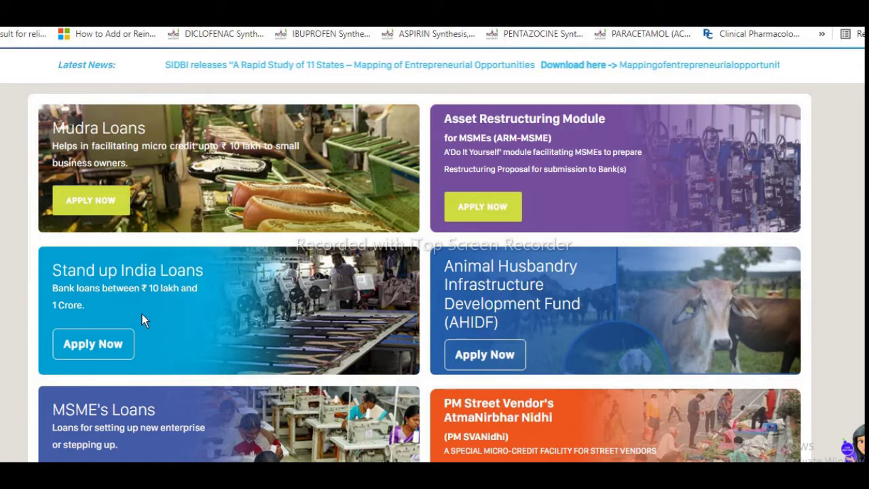
{"action": "left_click", "coordinate": [77, 343]}
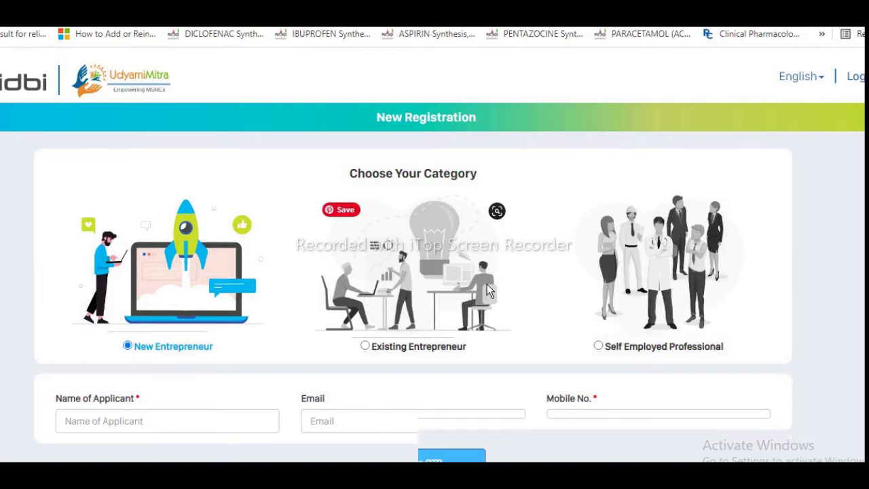
Step: Leave the New Registration form using the Existing User? Login link
{"action": "scroll", "coordinate": [420, 318], "scroll_direction": "down", "scroll_amount": 1}
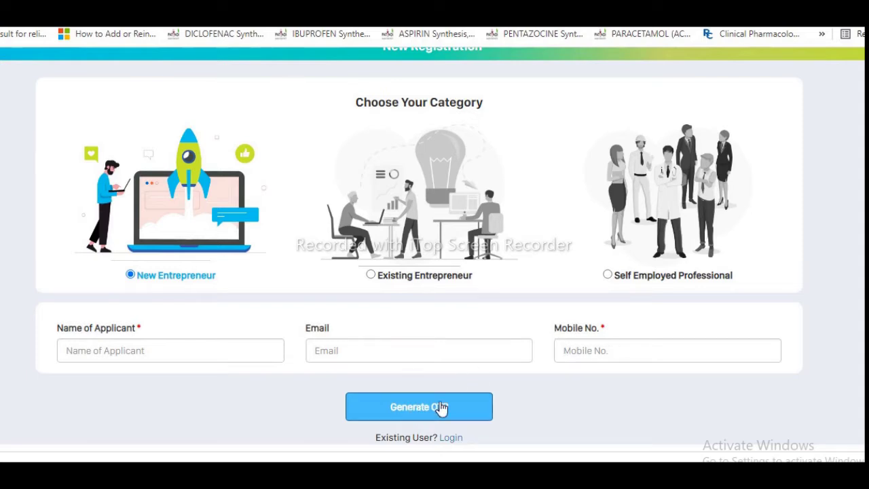
{"action": "scroll", "coordinate": [424, 415], "scroll_direction": "down", "scroll_amount": 1}
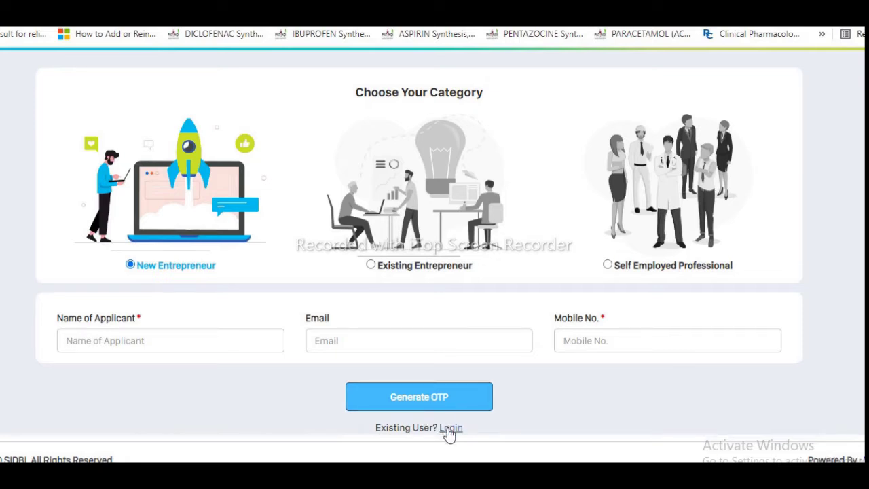
{"action": "left_click", "coordinate": [448, 429]}
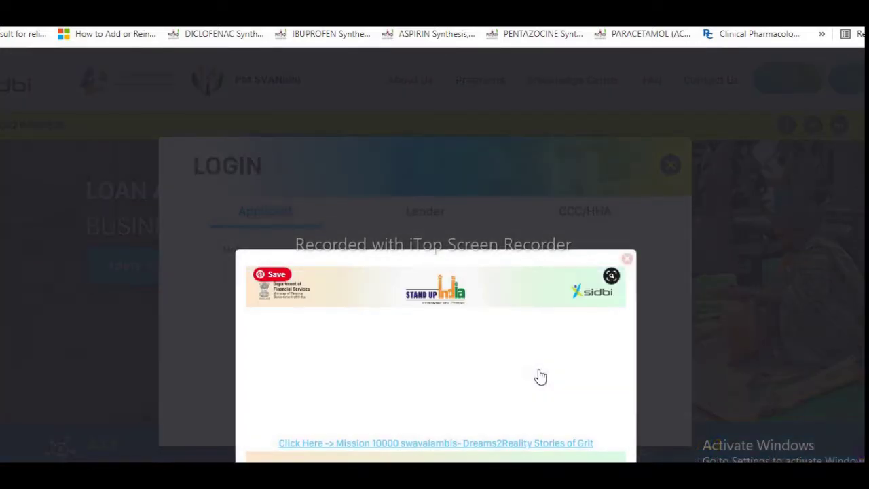
Step: Dismiss the Swavalambis popup and log in with the registered mobile number and its OTP
{"action": "left_click", "coordinate": [628, 258]}
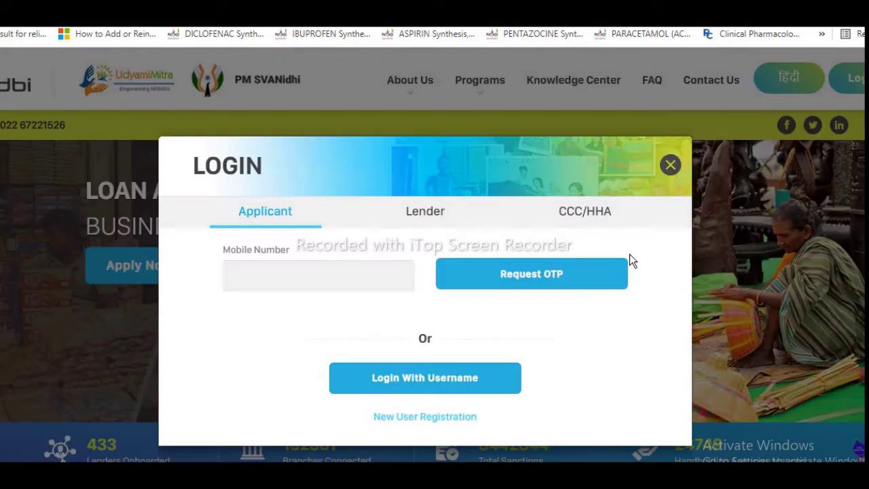
{"action": "left_click", "coordinate": [313, 273]}
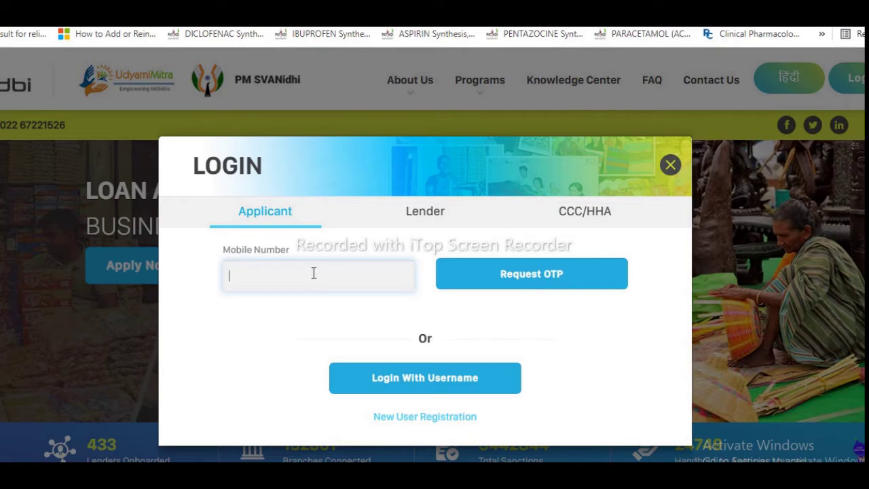
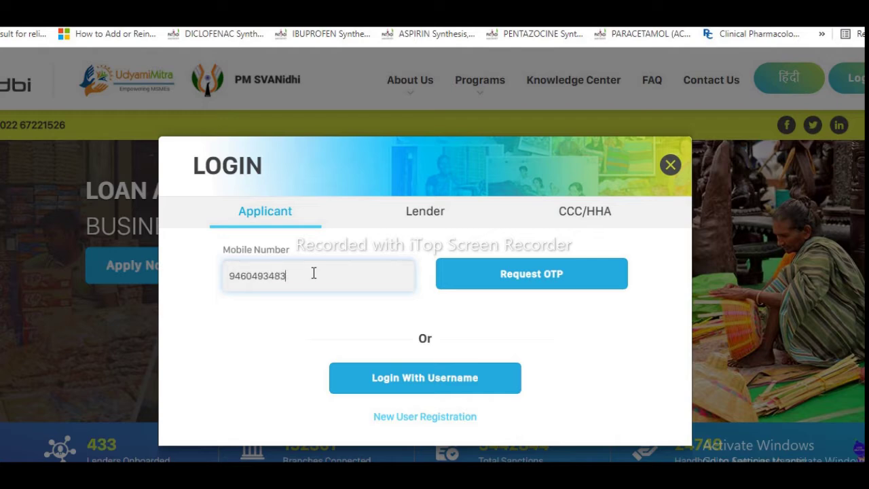
{"action": "left_click", "coordinate": [539, 273]}
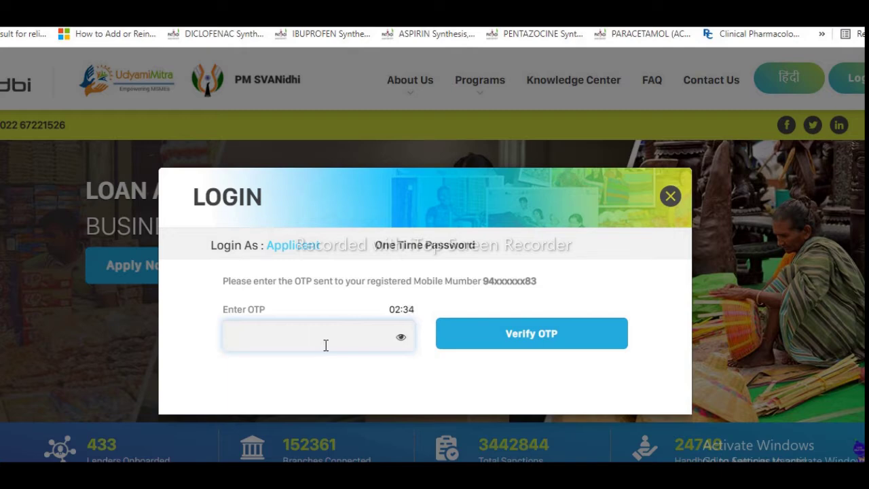
{"action": "left_click", "coordinate": [534, 338]}
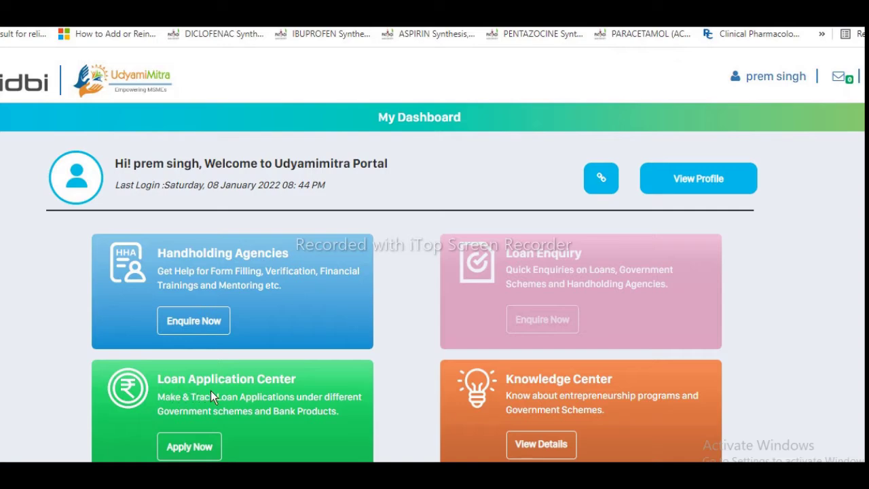
Step: Open Loan Application Center from My Dashboard and browse the Mudra Shishu through Other MSME schemes
{"action": "scroll", "coordinate": [252, 398], "scroll_direction": "down", "scroll_amount": 2}
{"action": "scroll", "coordinate": [252, 393], "scroll_direction": "down", "scroll_amount": 1}
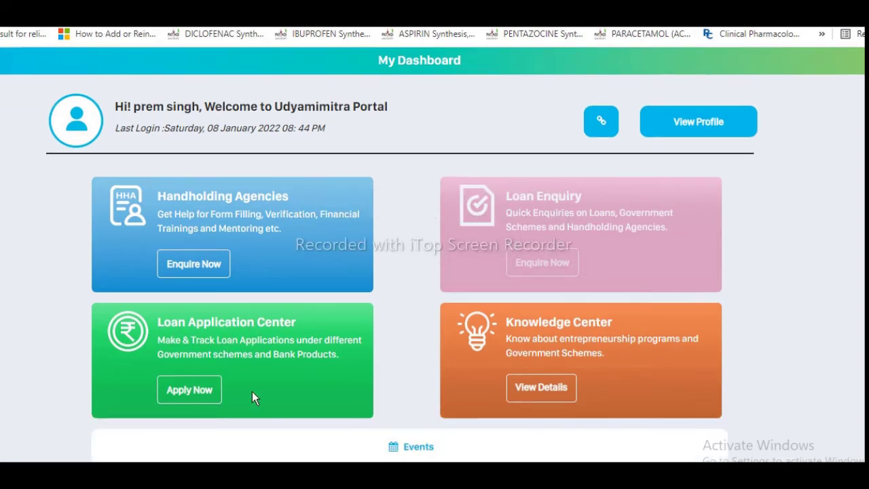
{"action": "left_click", "coordinate": [189, 391]}
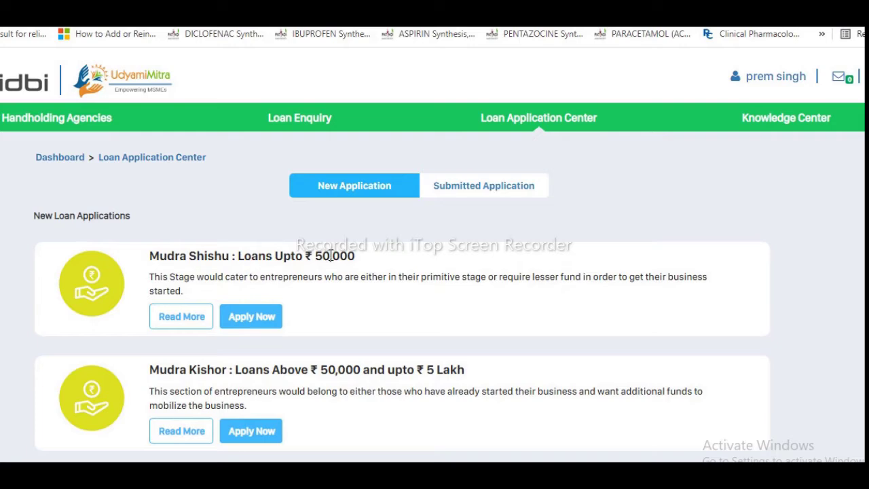
{"action": "scroll", "coordinate": [272, 314], "scroll_direction": "down", "scroll_amount": 2}
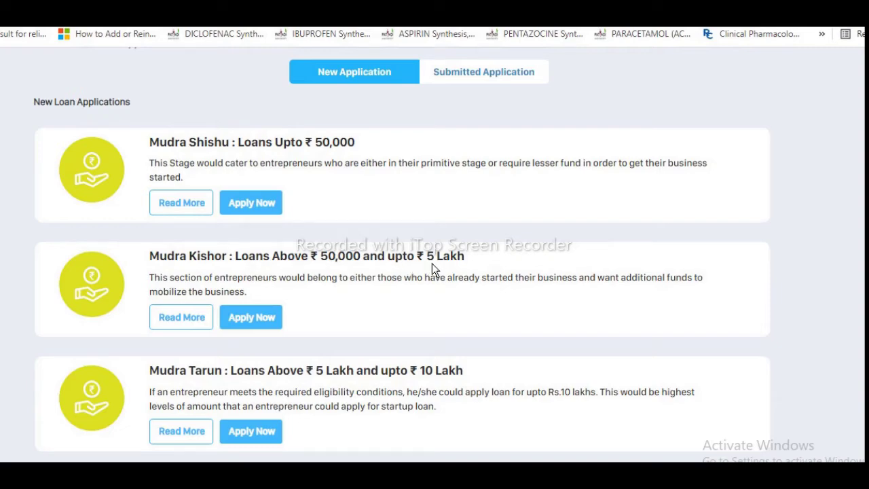
{"action": "scroll", "coordinate": [249, 293], "scroll_direction": "down", "scroll_amount": 1}
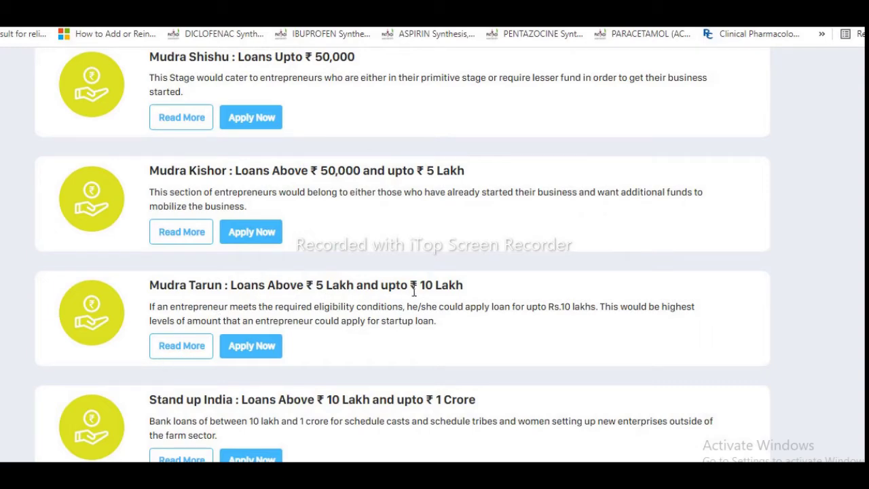
{"action": "scroll", "coordinate": [235, 359], "scroll_direction": "down", "scroll_amount": 1}
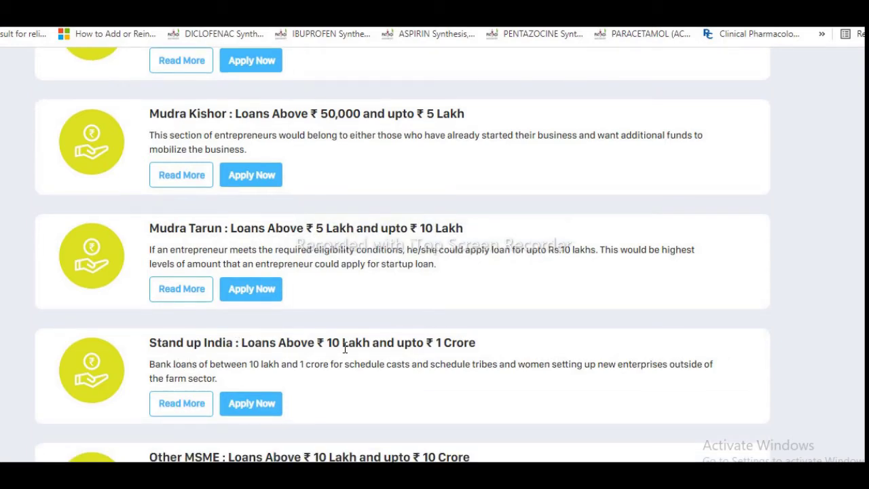
{"action": "scroll", "coordinate": [436, 349], "scroll_direction": "down", "scroll_amount": 1}
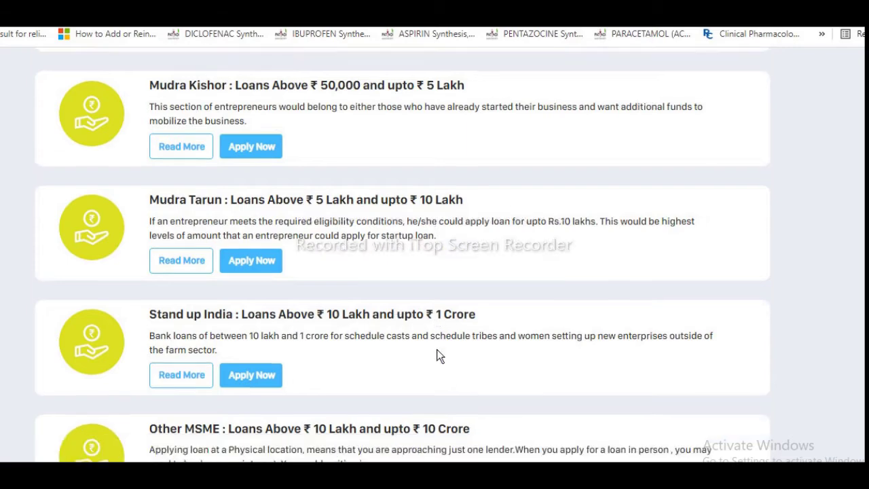
{"action": "scroll", "coordinate": [437, 349], "scroll_direction": "down", "scroll_amount": 1}
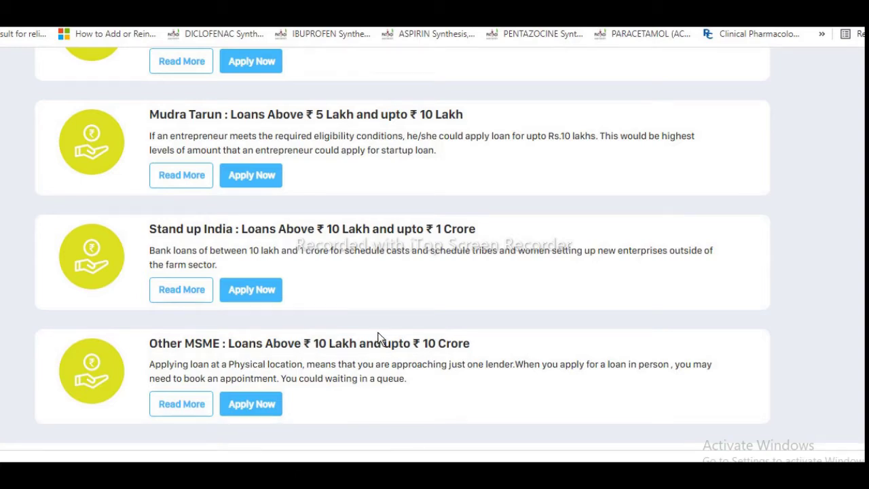
{"action": "scroll", "coordinate": [381, 337], "scroll_direction": "up", "scroll_amount": 4}
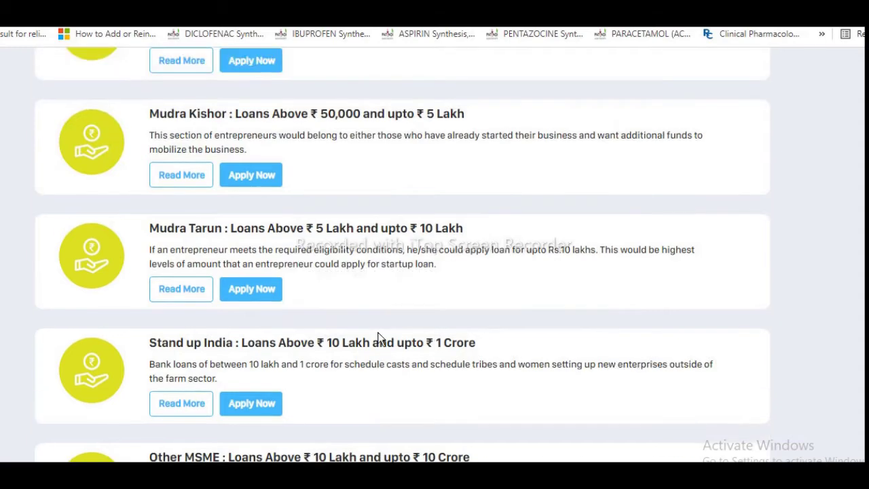
{"action": "scroll", "coordinate": [379, 336], "scroll_direction": "up", "scroll_amount": 3}
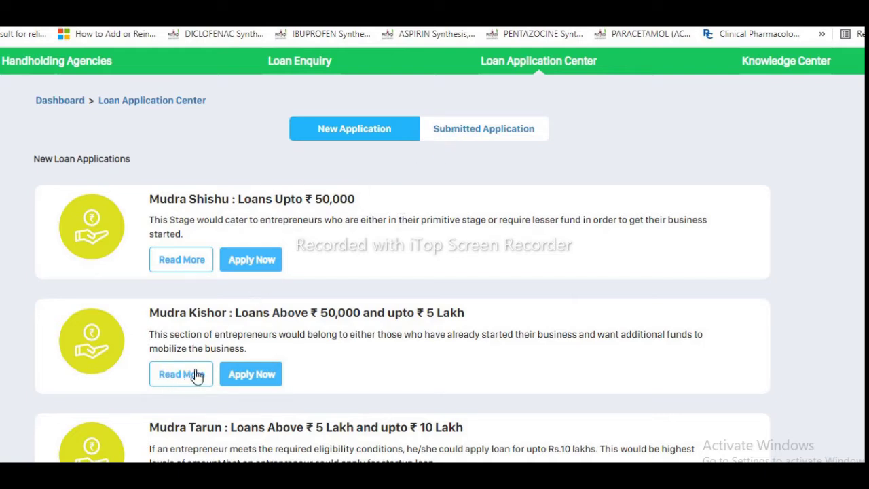
Step: Choose Apply Now on the Mudra Kishor card to open the Apply for New Loan form
{"action": "left_click", "coordinate": [245, 380]}
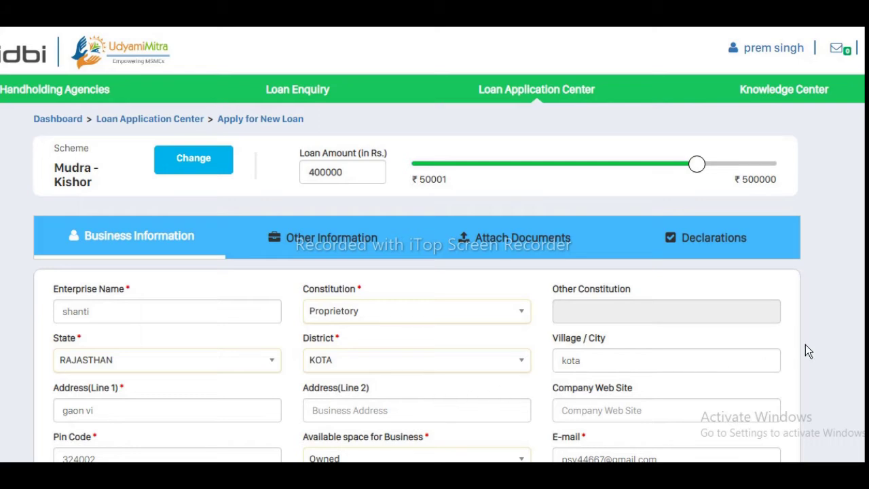
{"action": "scroll", "coordinate": [827, 344], "scroll_direction": "down", "scroll_amount": 2}
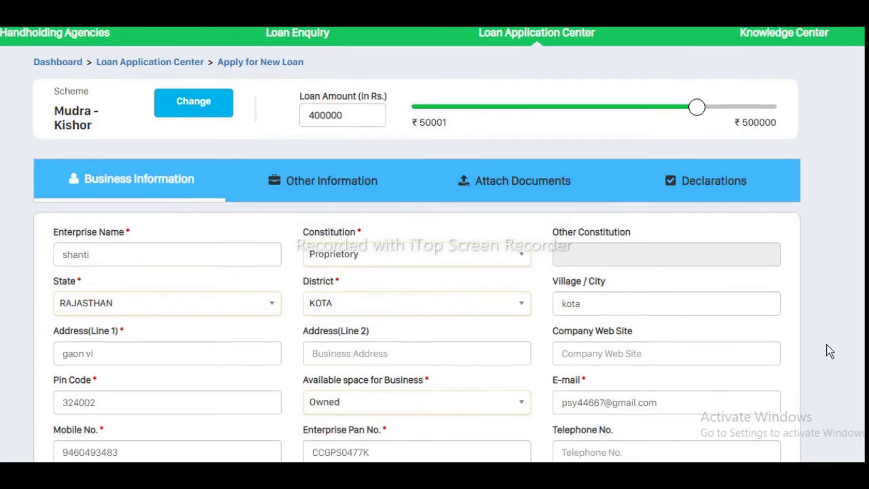
{"action": "scroll", "coordinate": [826, 344], "scroll_direction": "down", "scroll_amount": 5}
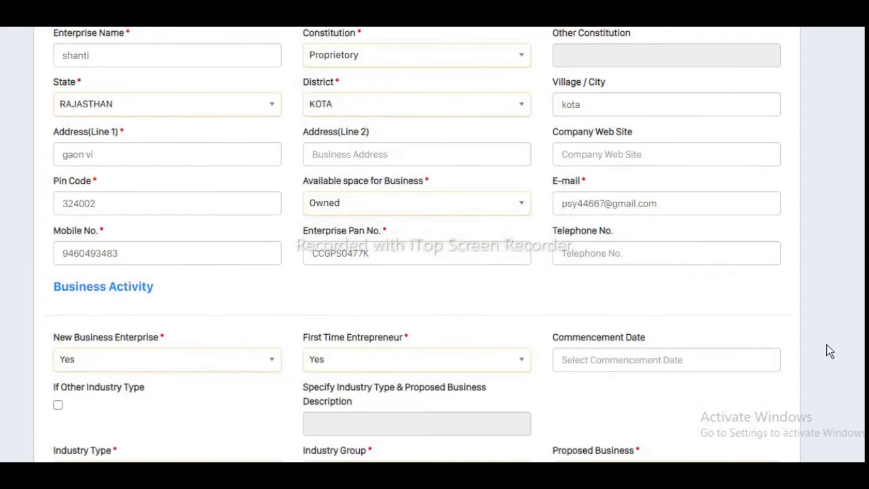
{"action": "scroll", "coordinate": [826, 344], "scroll_direction": "down", "scroll_amount": 1}
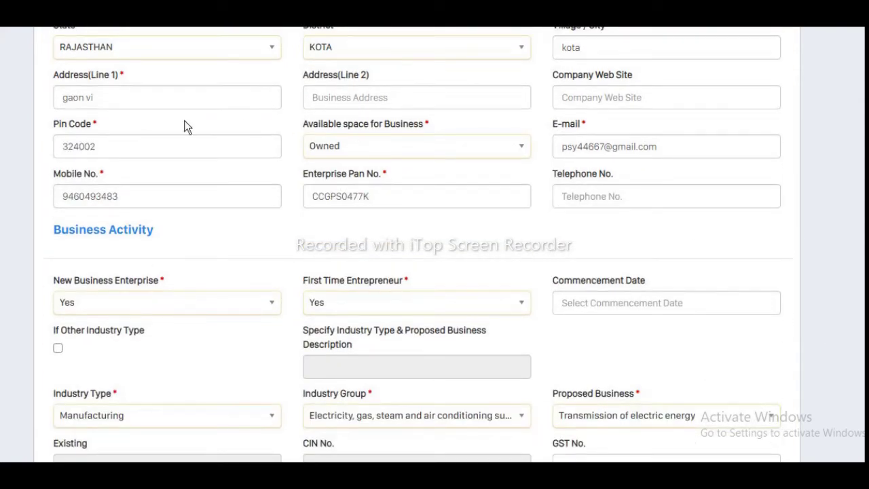
{"action": "left_click", "coordinate": [146, 147]}
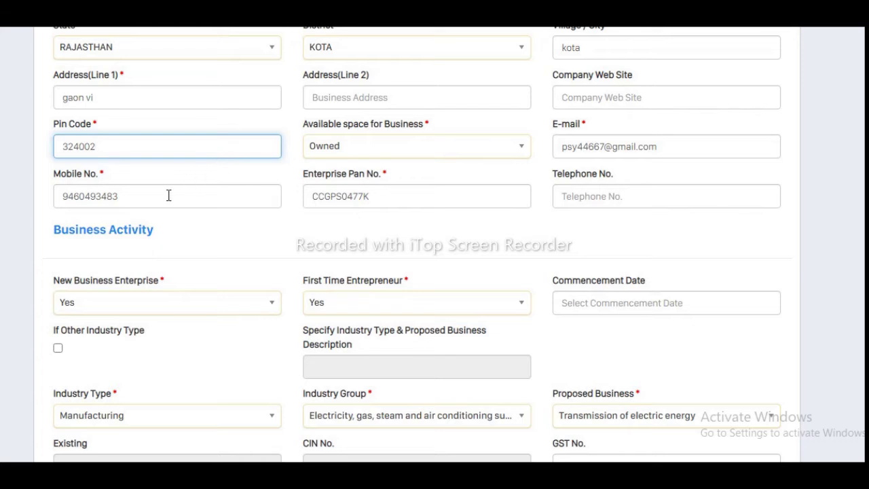
{"action": "left_click", "coordinate": [386, 193]}
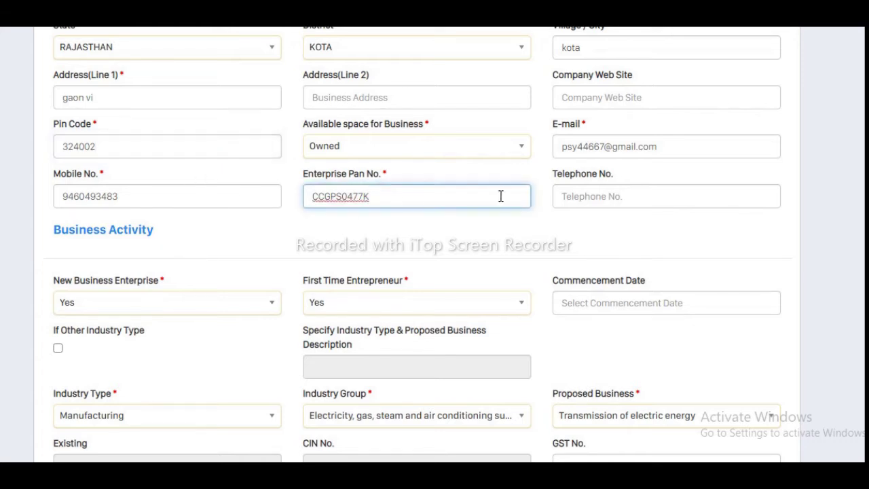
{"action": "left_click", "coordinate": [611, 195]}
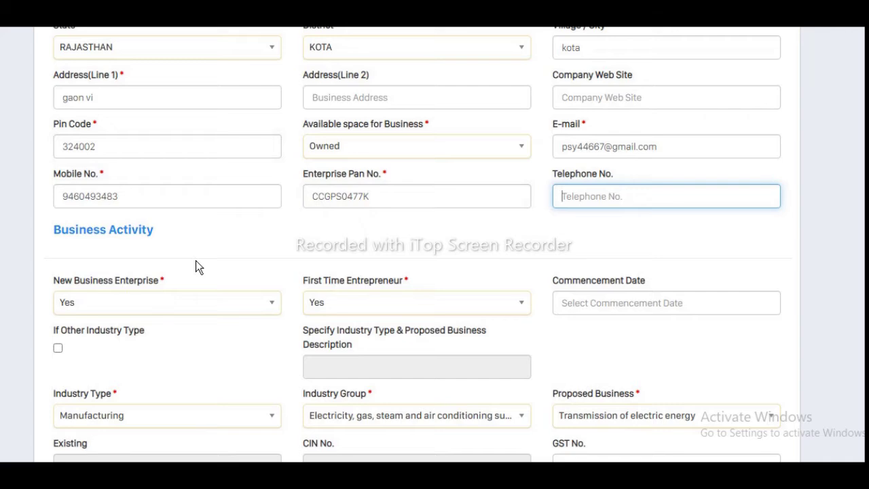
{"action": "left_click", "coordinate": [244, 272]}
{"action": "scroll", "coordinate": [244, 271], "scroll_direction": "down", "scroll_amount": 1}
{"action": "scroll", "coordinate": [243, 272], "scroll_direction": "down", "scroll_amount": 3}
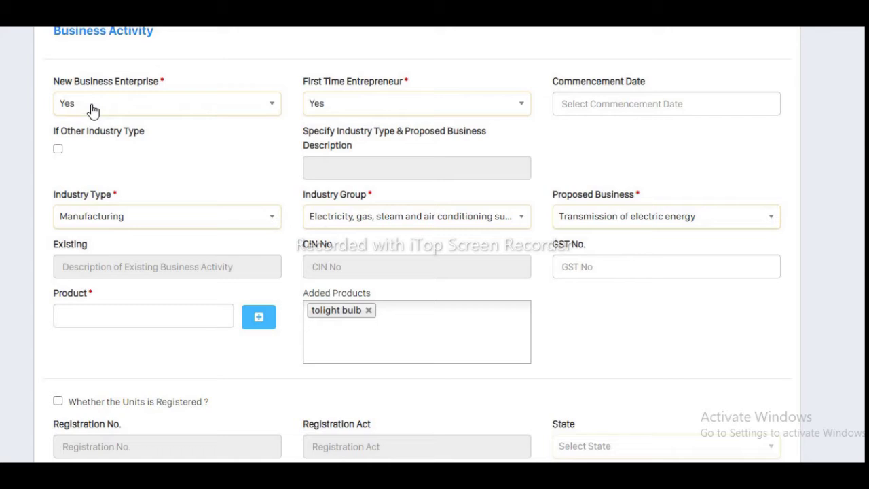
{"action": "left_click", "coordinate": [269, 107]}
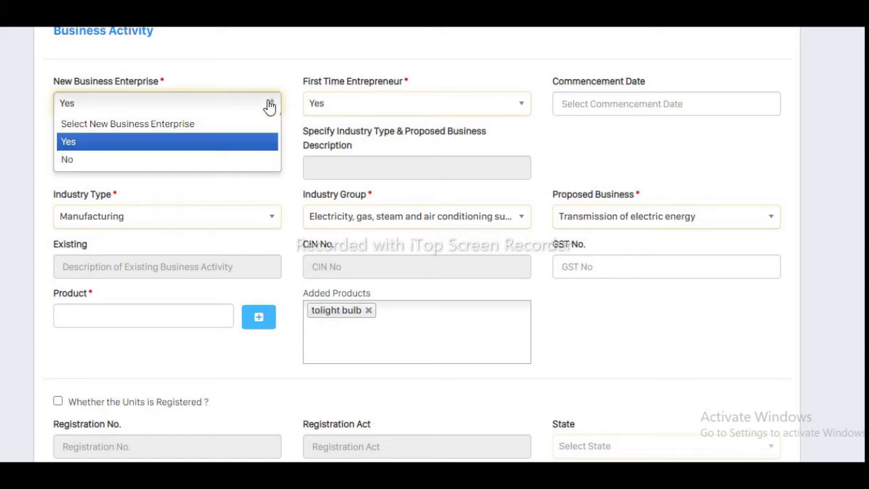
{"action": "left_click", "coordinate": [157, 146]}
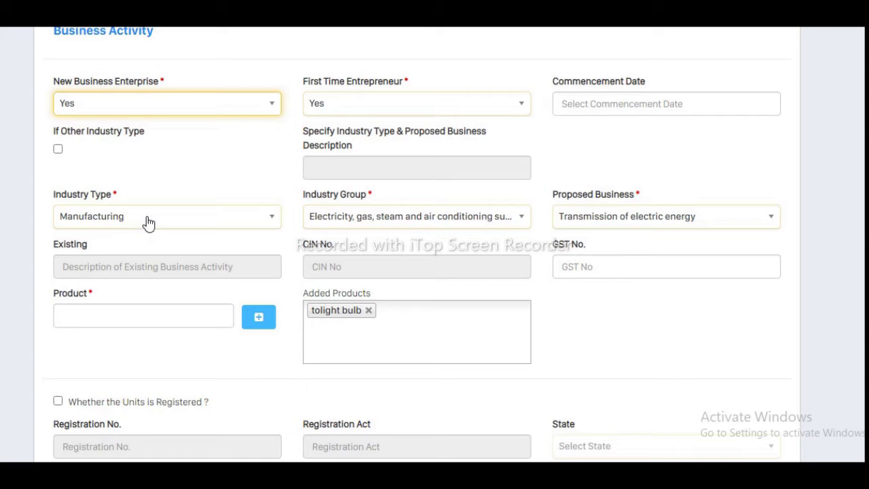
{"action": "left_click", "coordinate": [148, 223]}
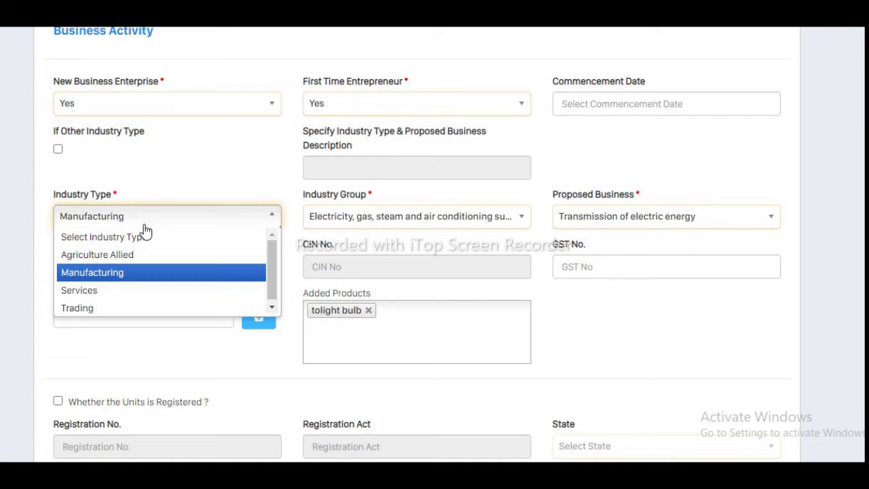
{"action": "left_click", "coordinate": [120, 272]}
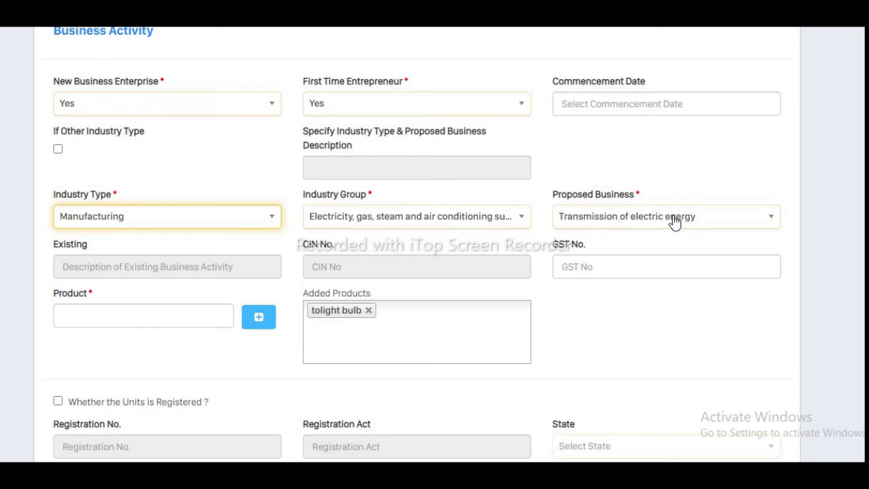
{"action": "left_click", "coordinate": [766, 221]}
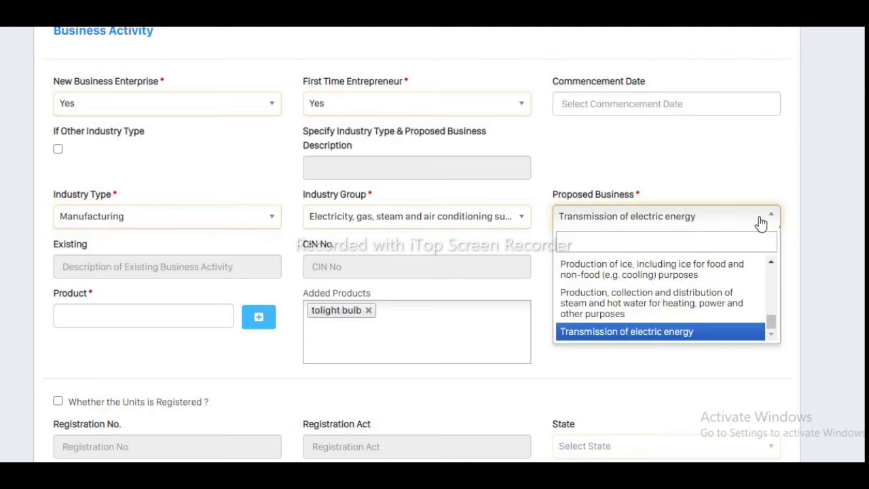
{"action": "left_click", "coordinate": [665, 333]}
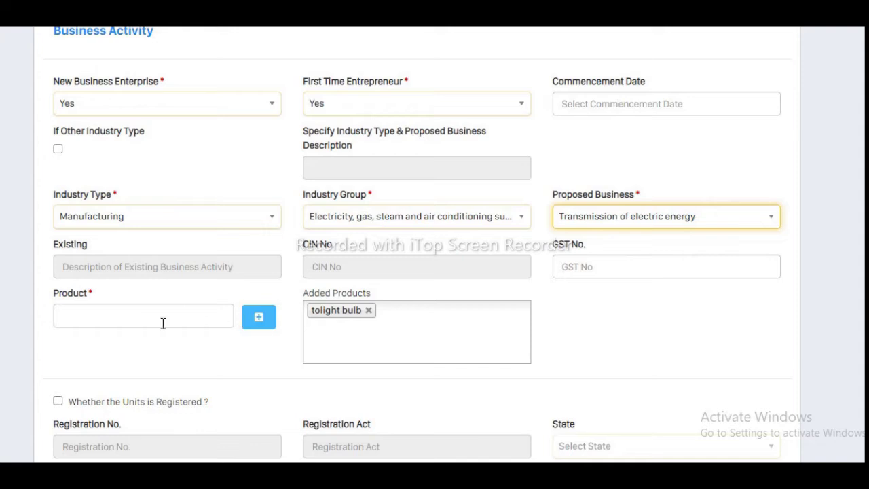
{"action": "left_click", "coordinate": [400, 328]}
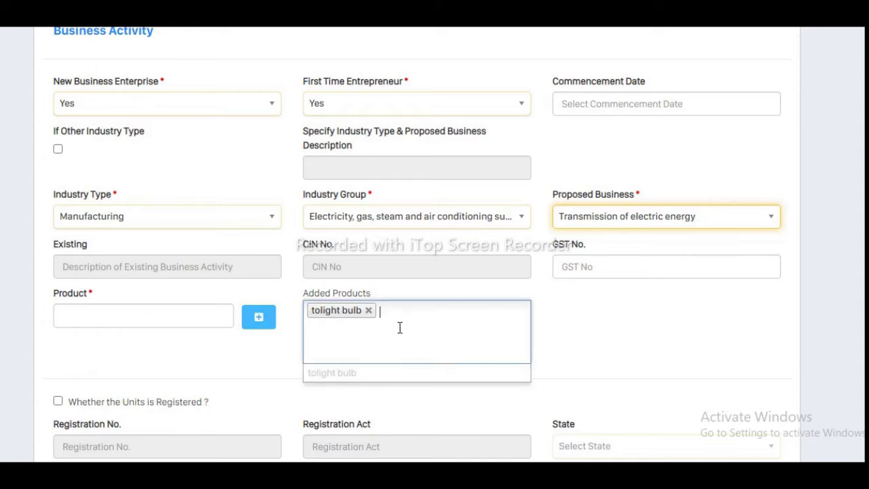
{"action": "left_click", "coordinate": [574, 342]}
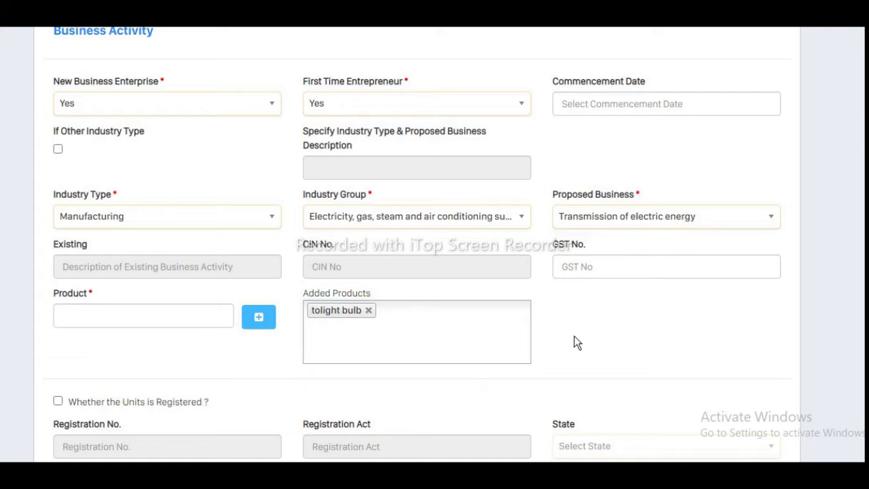
{"action": "scroll", "coordinate": [573, 343], "scroll_direction": "down", "scroll_amount": 3}
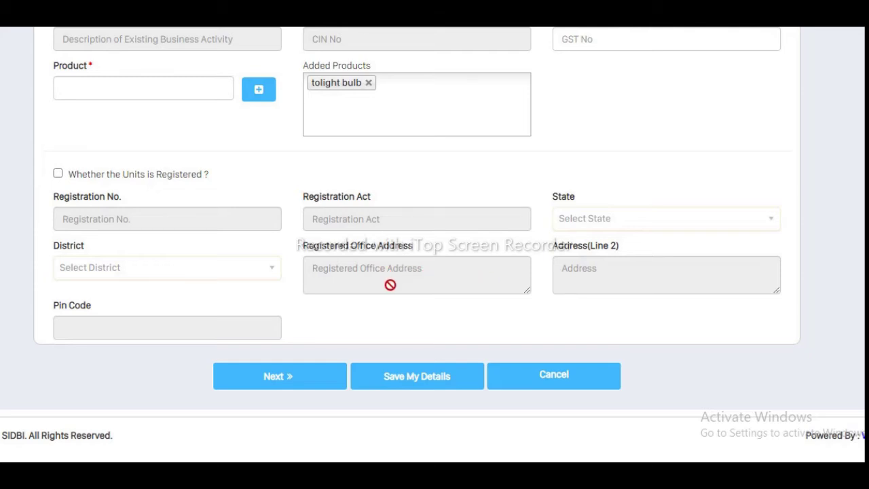
Step: Go to Other Information and expand the Background Information of Proprietor / Directors section
{"action": "left_click", "coordinate": [276, 380]}
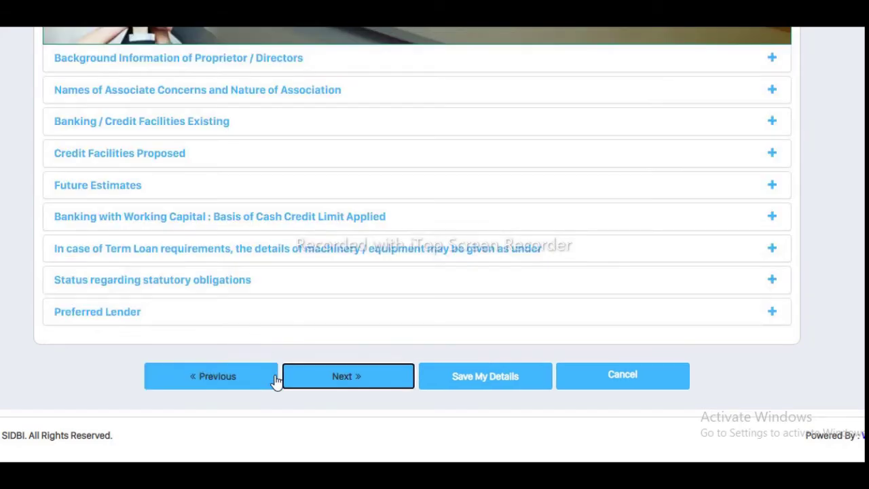
{"action": "scroll", "coordinate": [287, 347], "scroll_direction": "up", "scroll_amount": 5}
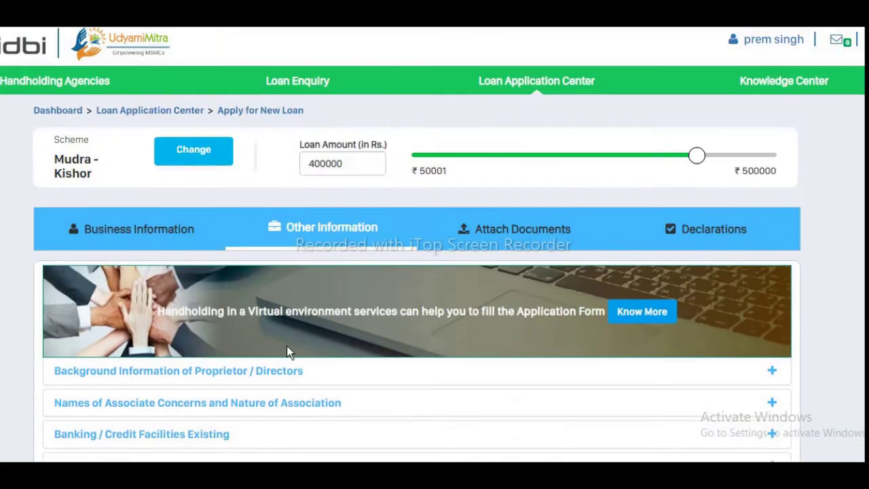
{"action": "scroll", "coordinate": [286, 348], "scroll_direction": "down", "scroll_amount": 2}
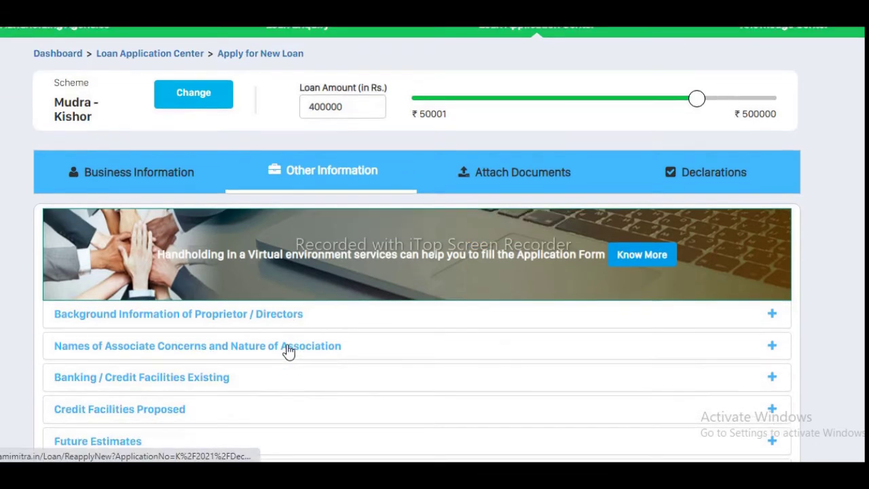
{"action": "left_click", "coordinate": [262, 316]}
{"action": "scroll", "coordinate": [261, 317], "scroll_direction": "down", "scroll_amount": 3}
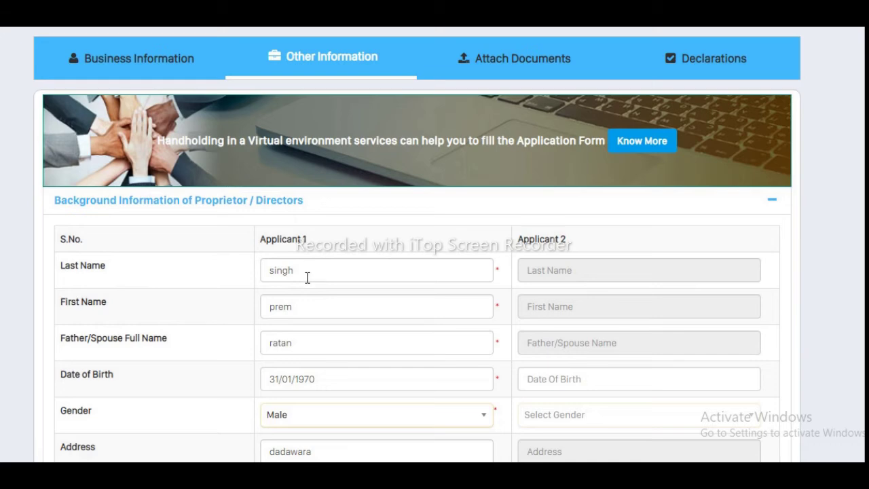
{"action": "scroll", "coordinate": [180, 323], "scroll_direction": "down", "scroll_amount": 1}
{"action": "scroll", "coordinate": [179, 318], "scroll_direction": "down", "scroll_amount": 2}
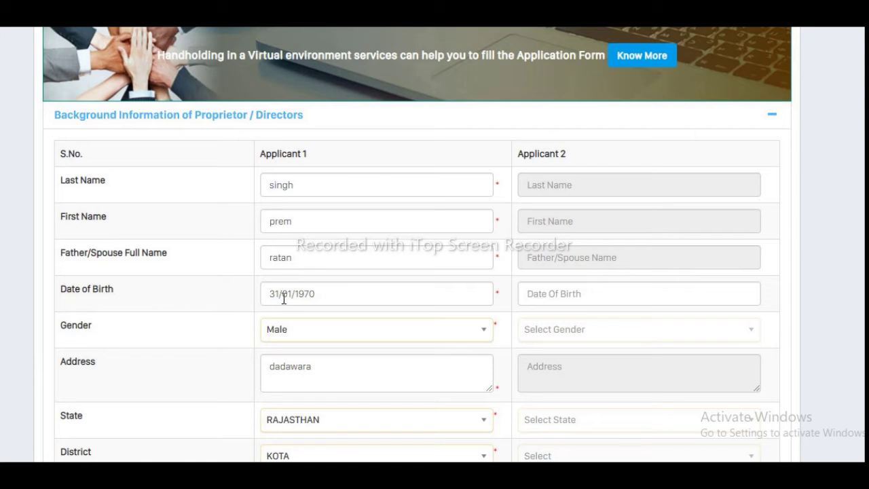
{"action": "scroll", "coordinate": [154, 348], "scroll_direction": "down", "scroll_amount": 2}
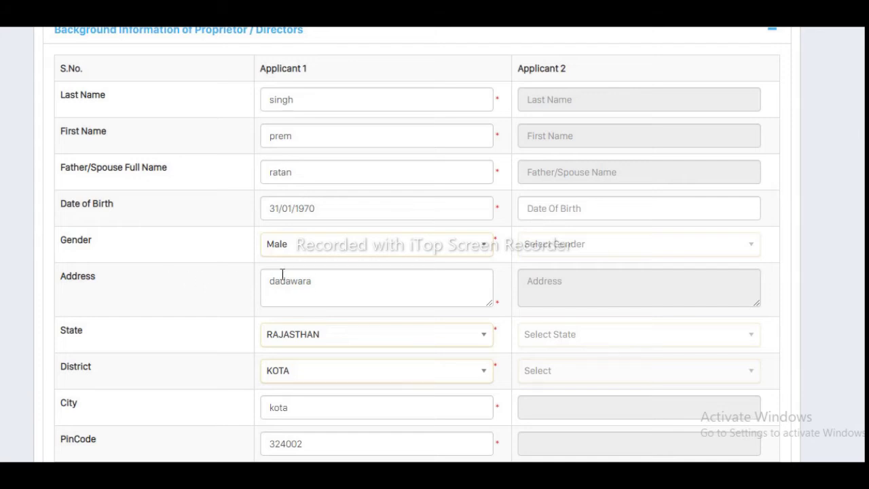
{"action": "scroll", "coordinate": [323, 279], "scroll_direction": "down", "scroll_amount": 1}
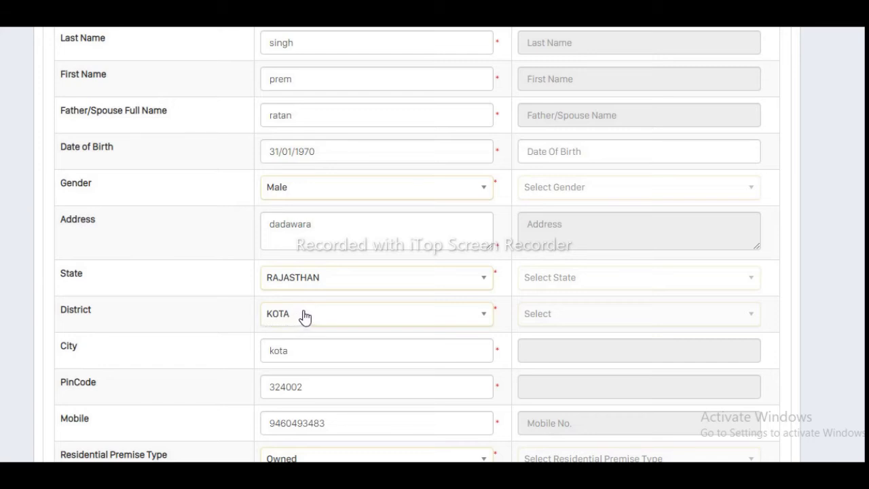
Step: Review the applicant's city, pin code and mobile number, leaving them unchanged
{"action": "left_click", "coordinate": [315, 351]}
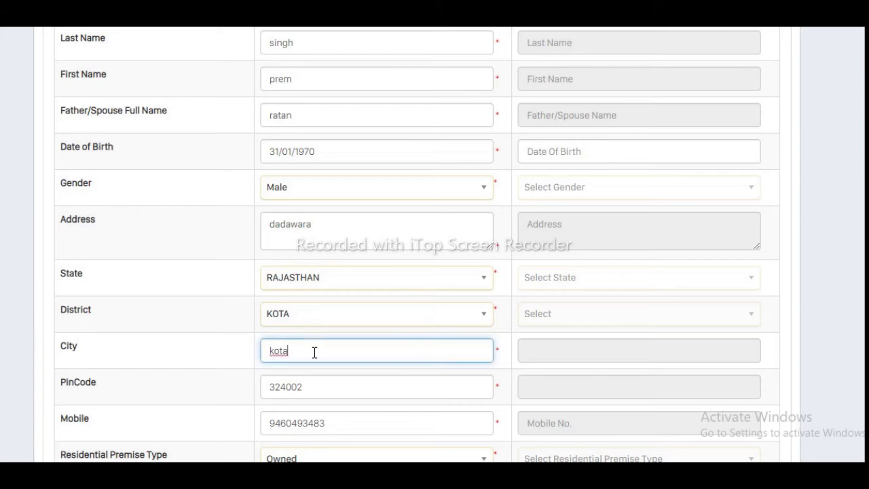
{"action": "left_click", "coordinate": [196, 359]}
{"action": "scroll", "coordinate": [196, 358], "scroll_direction": "down", "scroll_amount": 3}
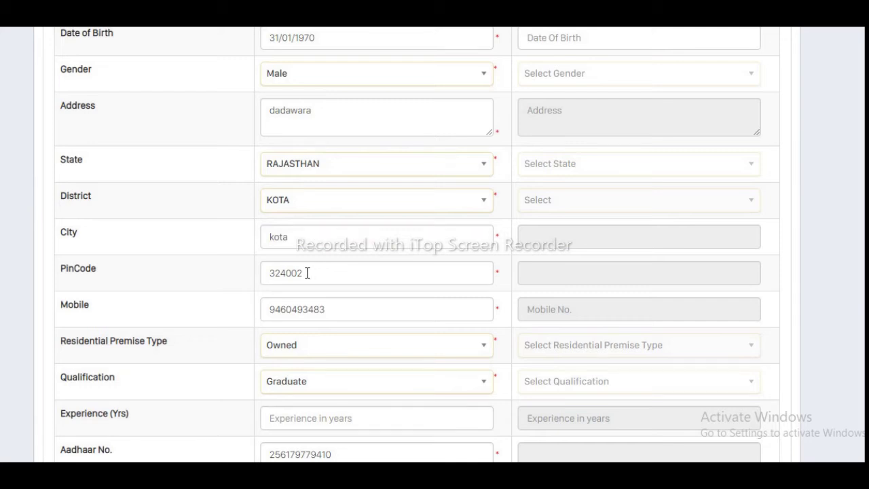
{"action": "left_click", "coordinate": [307, 273]}
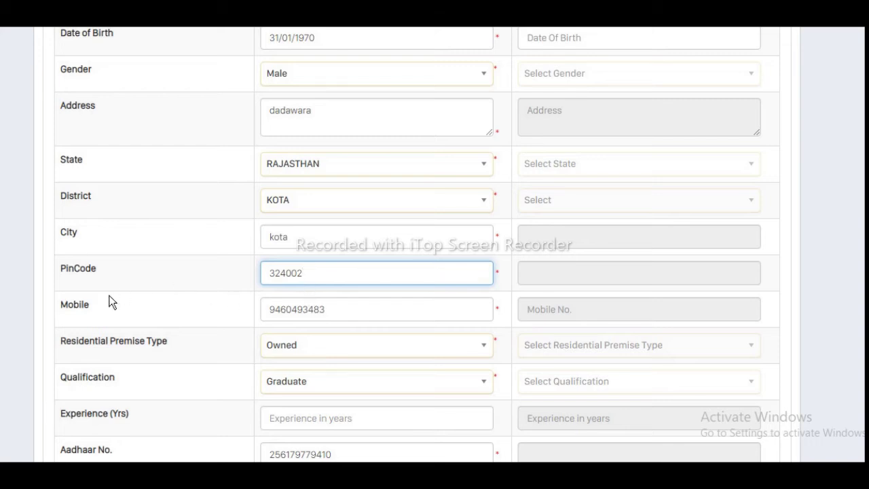
{"action": "left_click", "coordinate": [349, 309]}
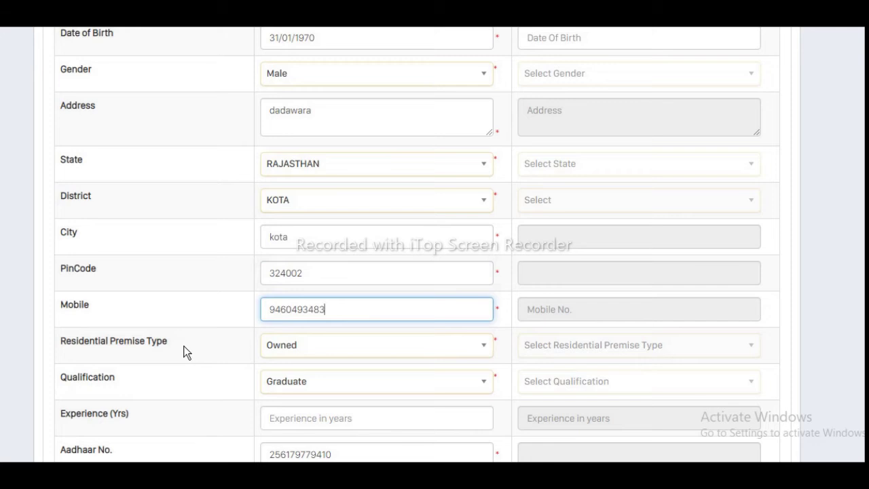
{"action": "left_click", "coordinate": [219, 352]}
Step: Check the Owned, Rented and Leased choices and keep Residential Premise Type as Owned
{"action": "scroll", "coordinate": [219, 352], "scroll_direction": "down", "scroll_amount": 2}
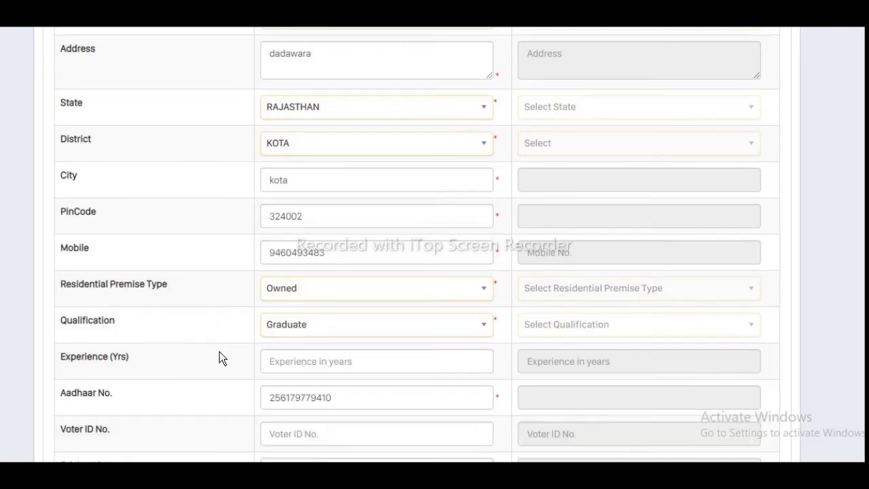
{"action": "scroll", "coordinate": [220, 351], "scroll_direction": "down", "scroll_amount": 3}
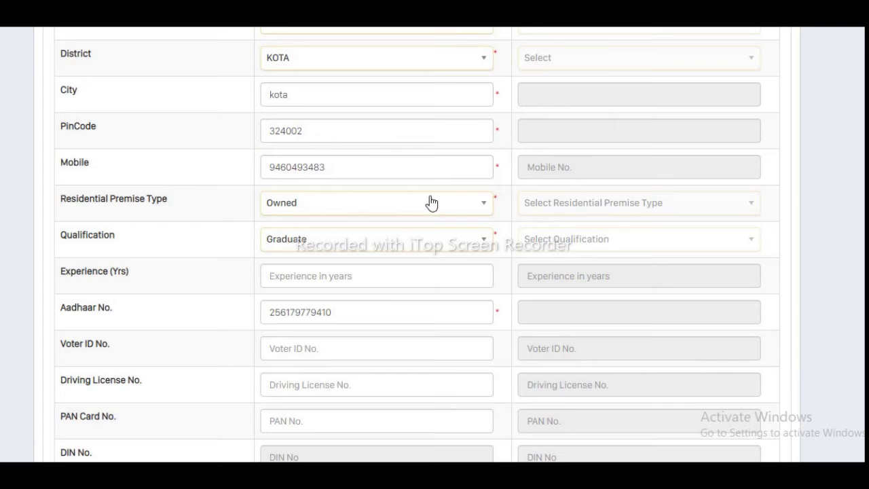
{"action": "left_click", "coordinate": [486, 209]}
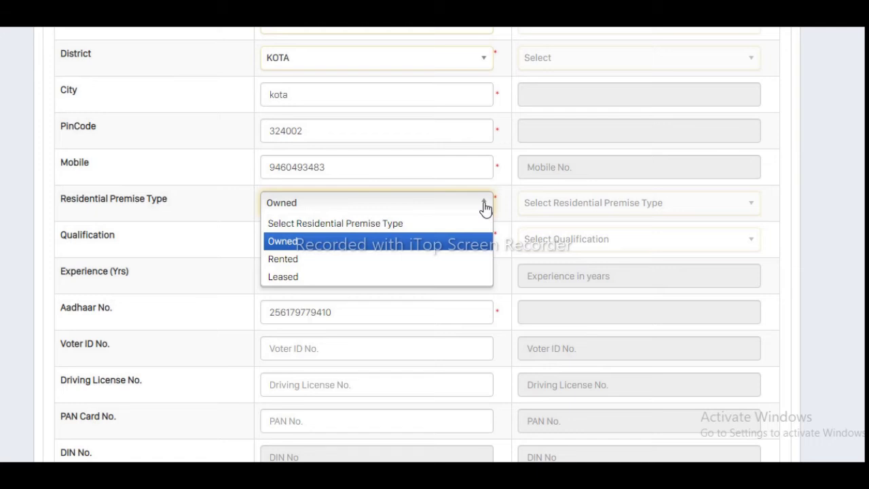
{"action": "left_click", "coordinate": [486, 209]}
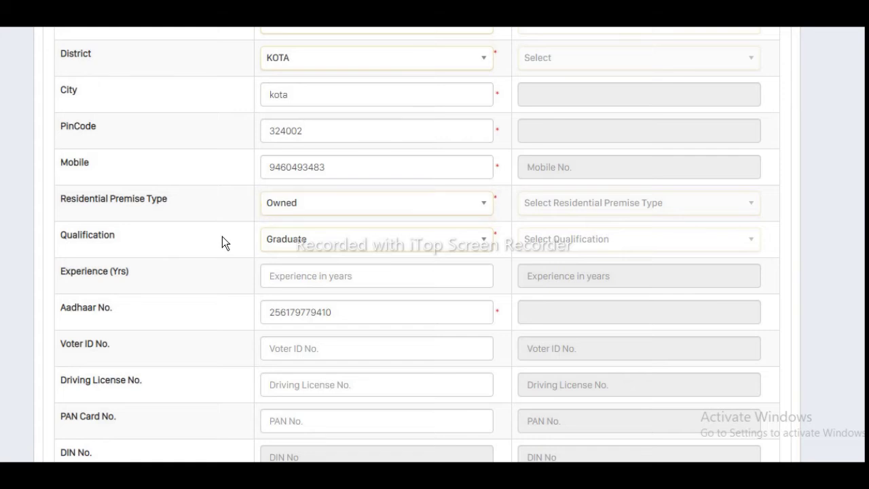
{"action": "scroll", "coordinate": [223, 238], "scroll_direction": "down", "scroll_amount": 3}
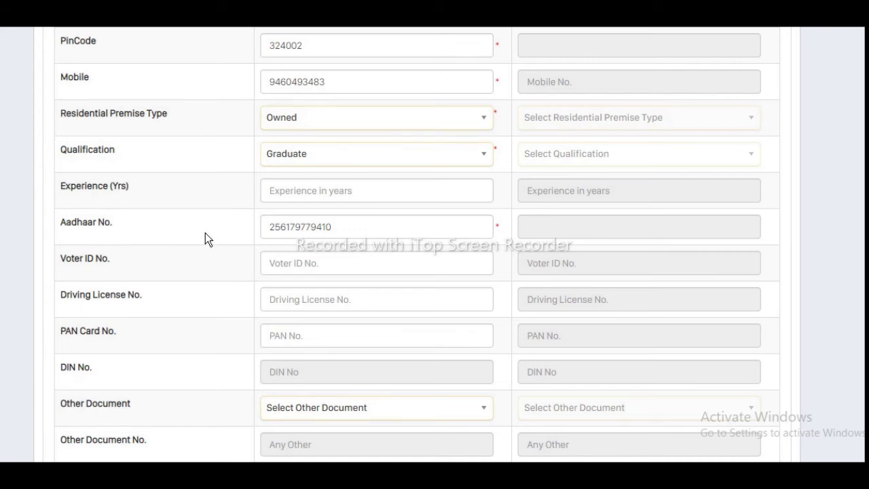
{"action": "left_click", "coordinate": [338, 227]}
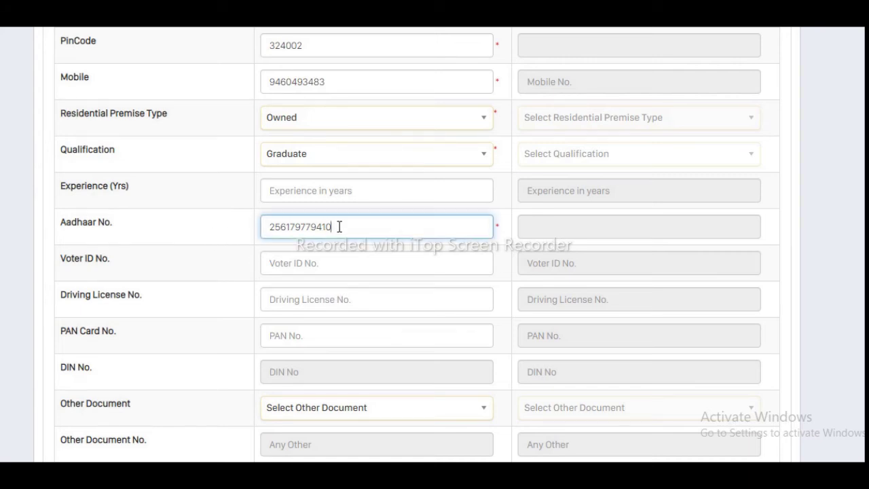
{"action": "left_click", "coordinate": [176, 227]}
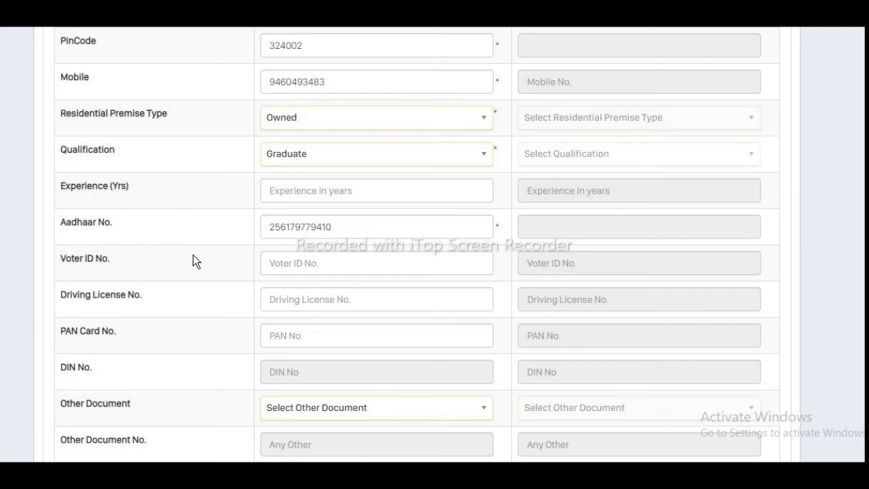
{"action": "scroll", "coordinate": [193, 261], "scroll_direction": "down", "scroll_amount": 1}
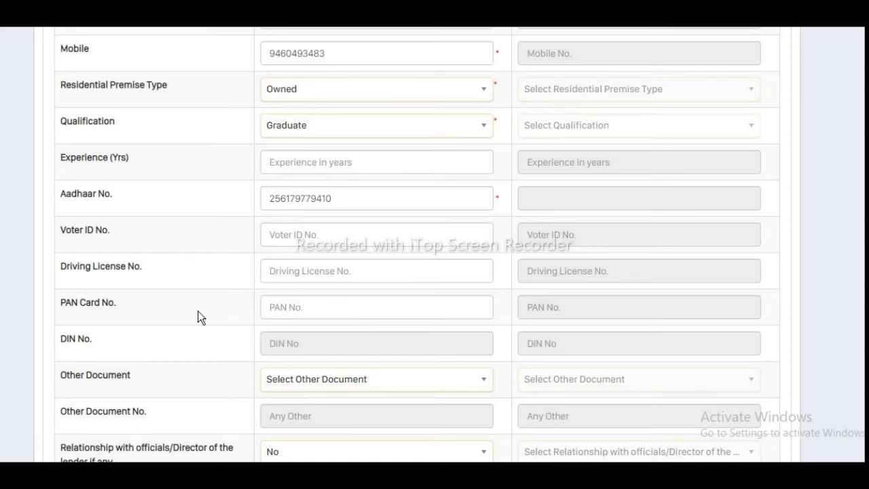
{"action": "scroll", "coordinate": [198, 316], "scroll_direction": "down", "scroll_amount": 3}
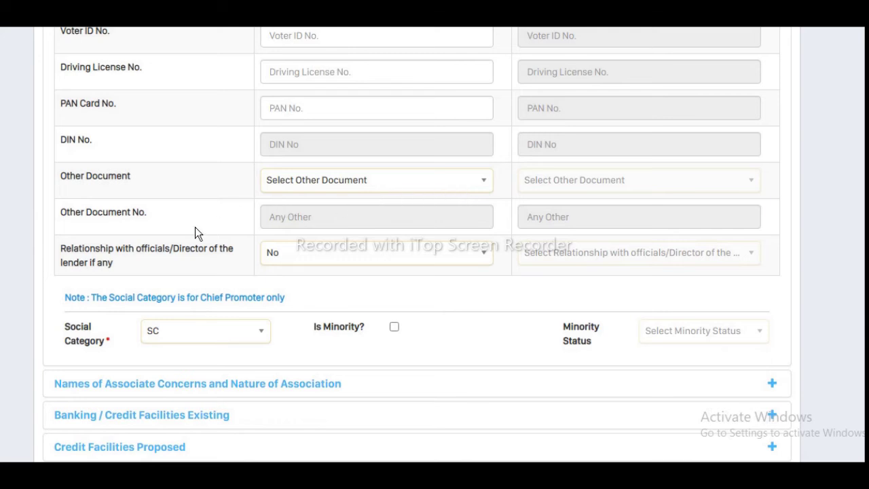
{"action": "scroll", "coordinate": [201, 275], "scroll_direction": "down", "scroll_amount": 1}
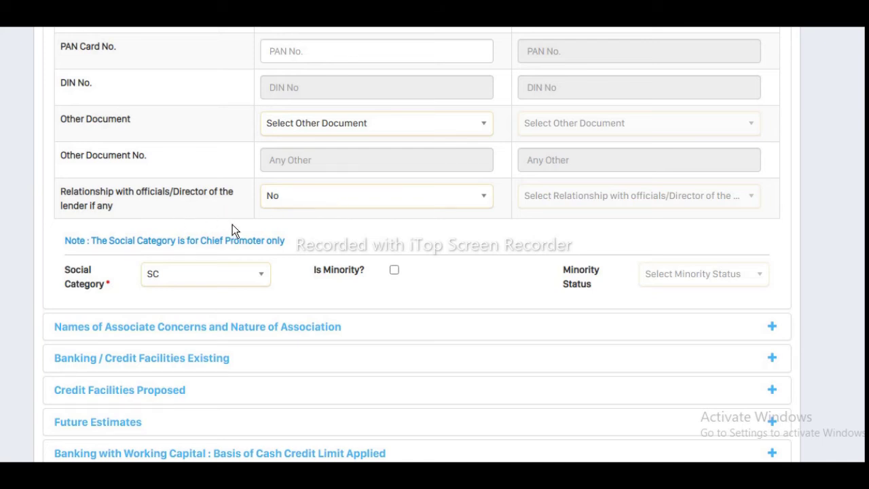
Step: Leave Is Minority unticked after viewing Minority Status options, and expand Names of Associate Concerns
{"action": "scroll", "coordinate": [281, 224], "scroll_direction": "down", "scroll_amount": 2}
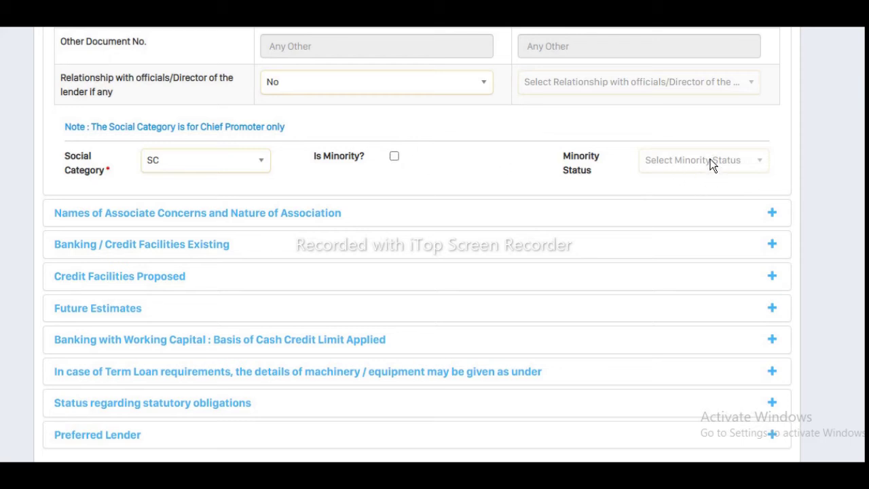
{"action": "left_click", "coordinate": [393, 157]}
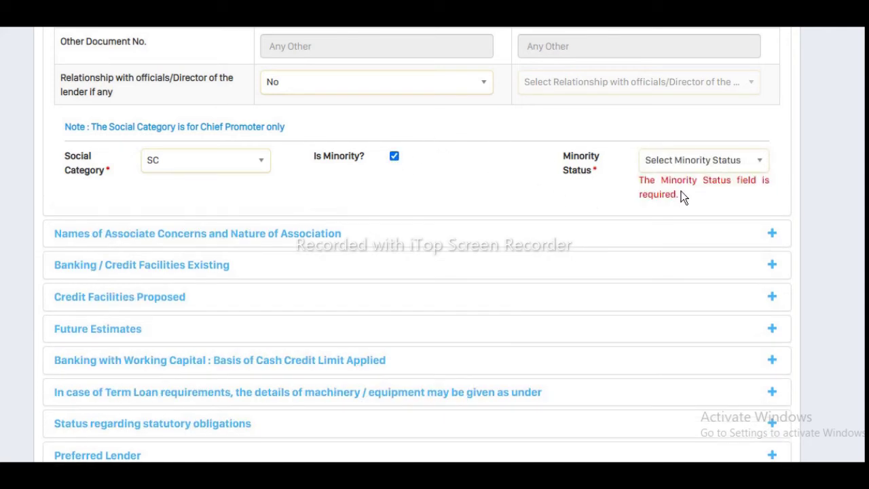
{"action": "left_click", "coordinate": [761, 163]}
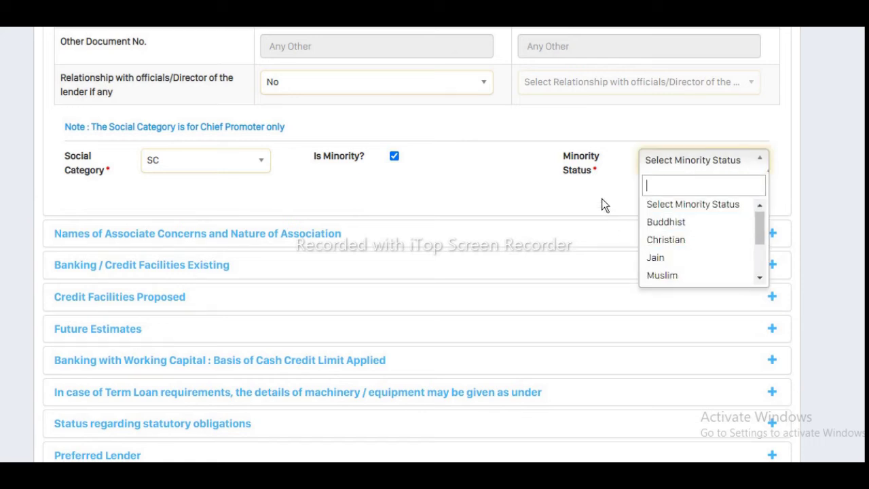
{"action": "left_click", "coordinate": [414, 163]}
{"action": "left_click", "coordinate": [394, 158]}
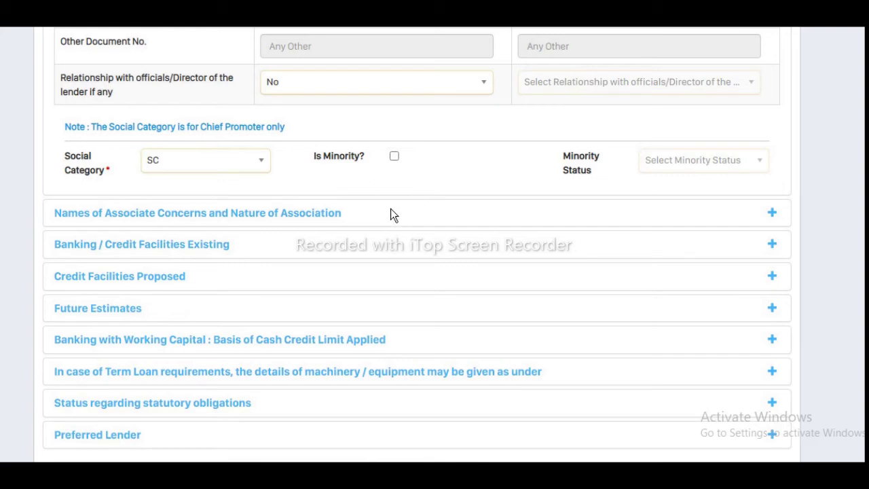
{"action": "left_click", "coordinate": [325, 214]}
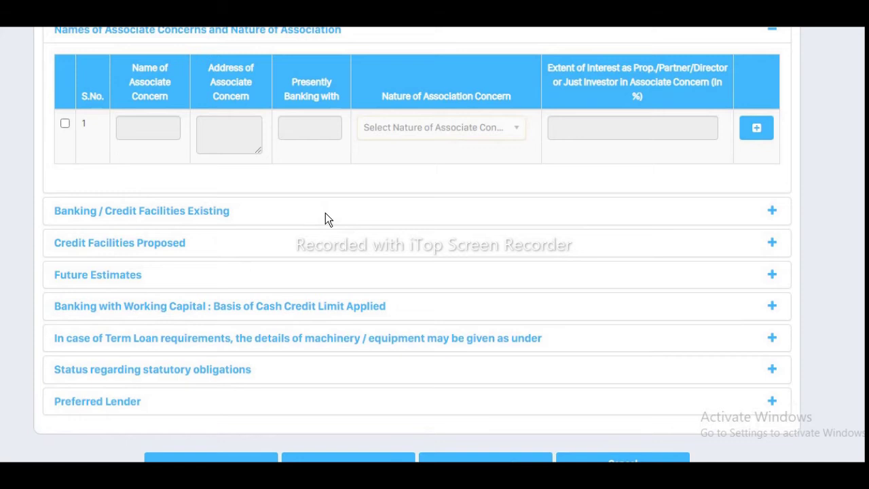
Step: Expand the Banking / Credit Facilities Existing section to show its empty Saving through Over Draft rows
{"action": "scroll", "coordinate": [326, 214], "scroll_direction": "down", "scroll_amount": 3}
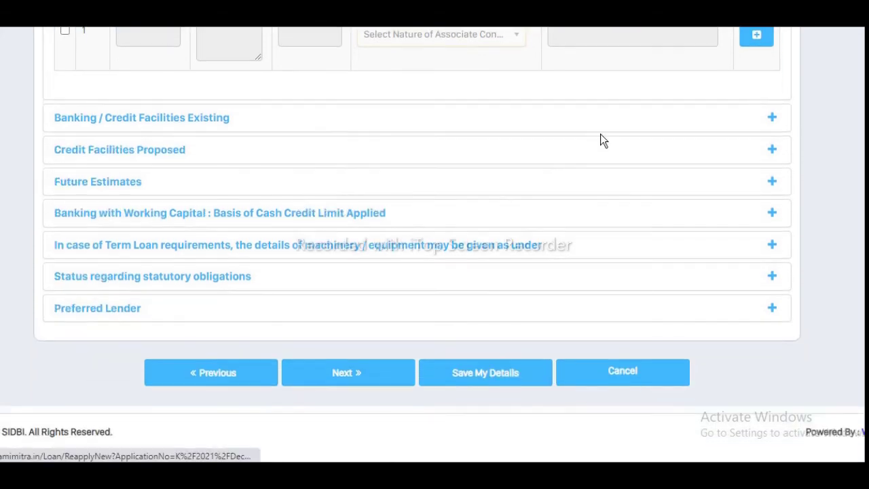
{"action": "left_click", "coordinate": [772, 120]}
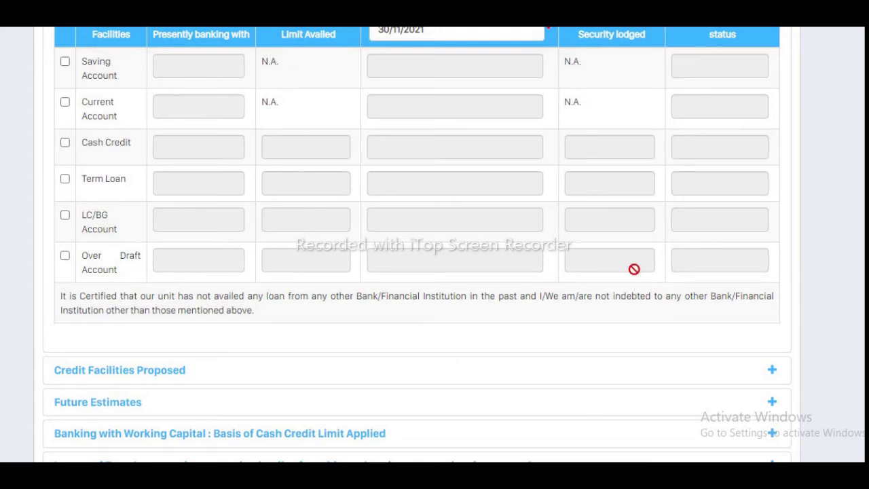
Step: Check Working Capital 400000 and Expected Employment 4 under Credit Facilities Proposed, then expand Future Estimates
{"action": "left_click", "coordinate": [773, 372]}
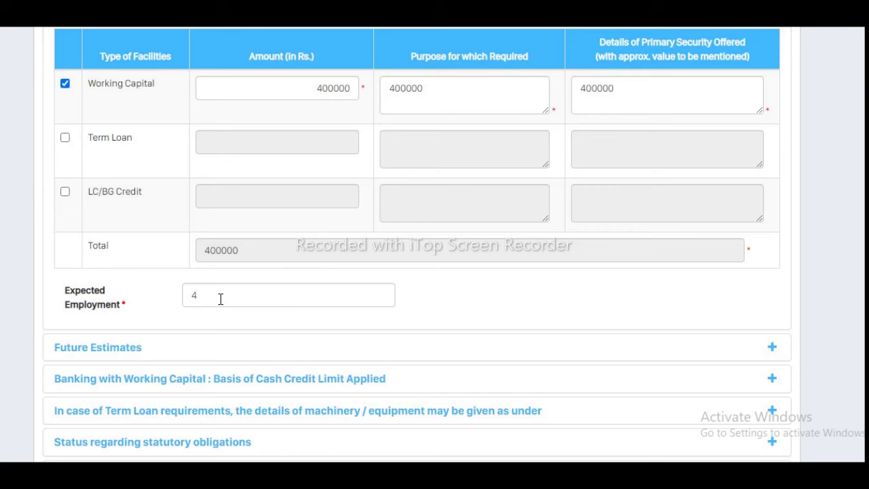
{"action": "left_click", "coordinate": [772, 350]}
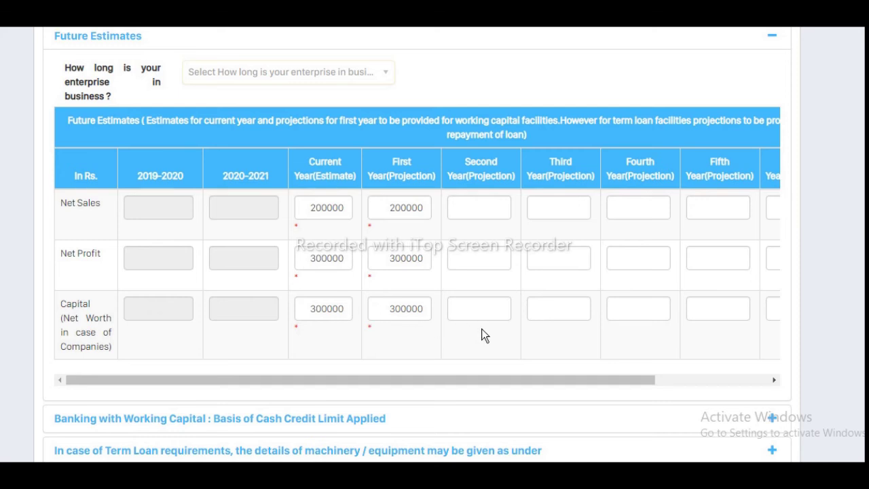
Step: Expand Banking with Working Capital to review Sales 200000, Banking Cycle 2, Inventory and Limits 40000.00
{"action": "scroll", "coordinate": [460, 328], "scroll_direction": "down", "scroll_amount": 1}
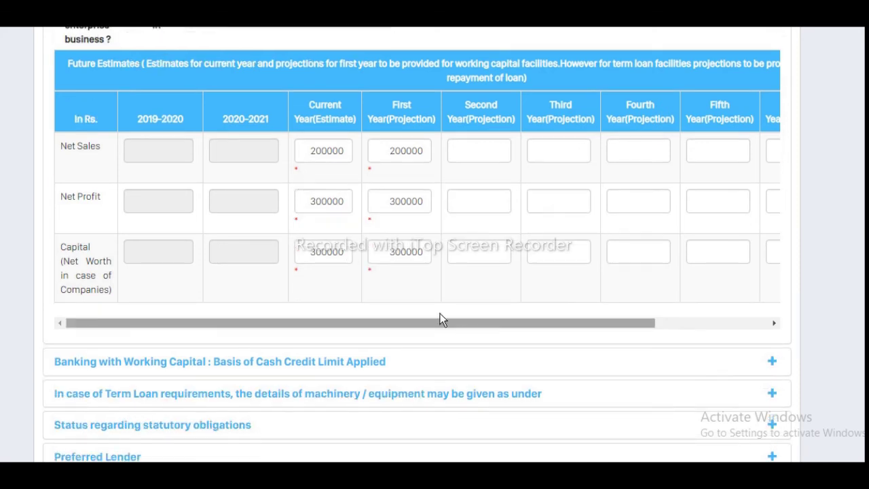
{"action": "scroll", "coordinate": [334, 246], "scroll_direction": "down", "scroll_amount": 1}
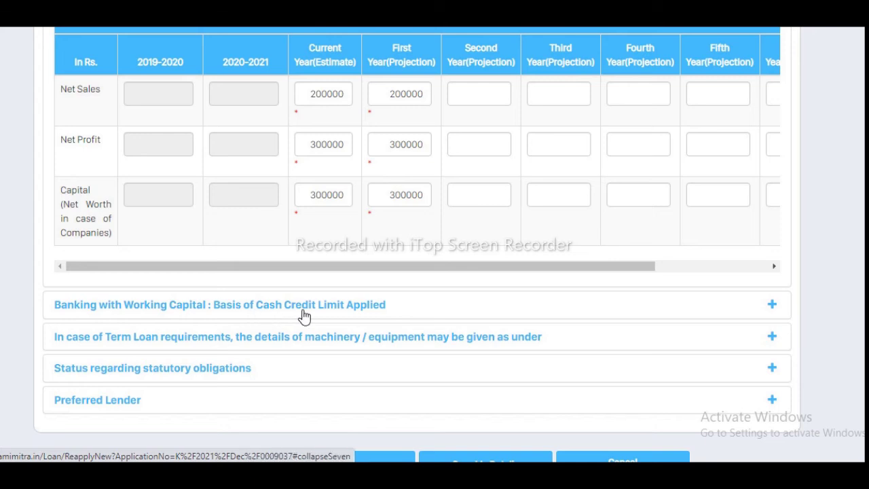
{"action": "left_click", "coordinate": [772, 307]}
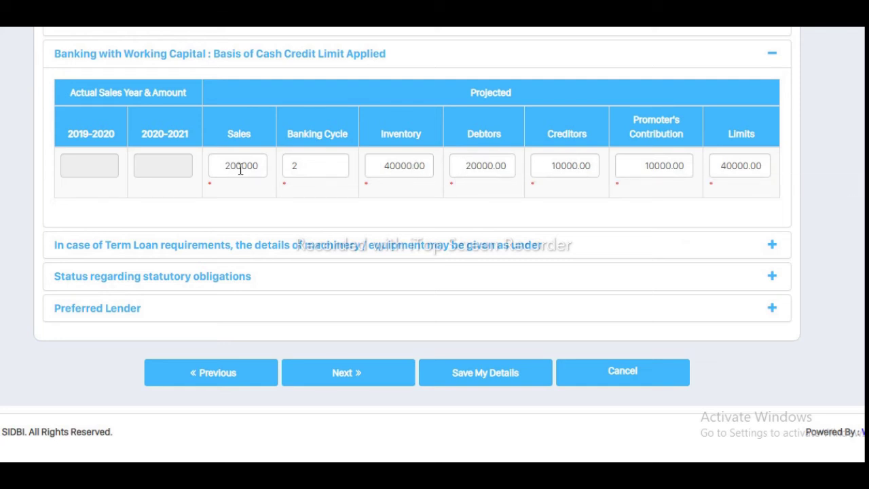
{"action": "mouse_move", "coordinate": [307, 169]}
{"action": "mouse_move", "coordinate": [399, 176]}
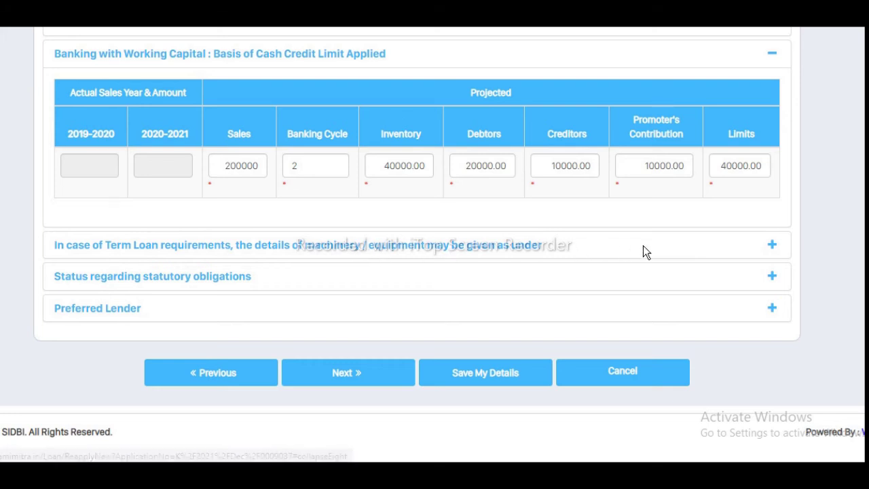
Step: Expand the Term Loan machinery and equipment section and review its empty rows with 0 totals
{"action": "left_click", "coordinate": [772, 247]}
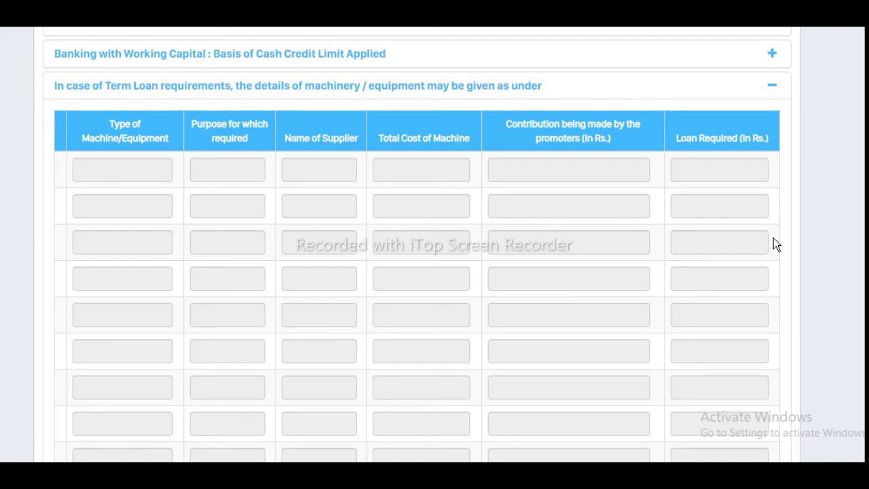
{"action": "scroll", "coordinate": [774, 244], "scroll_direction": "down", "scroll_amount": 5}
{"action": "scroll", "coordinate": [776, 244], "scroll_direction": "down", "scroll_amount": 3}
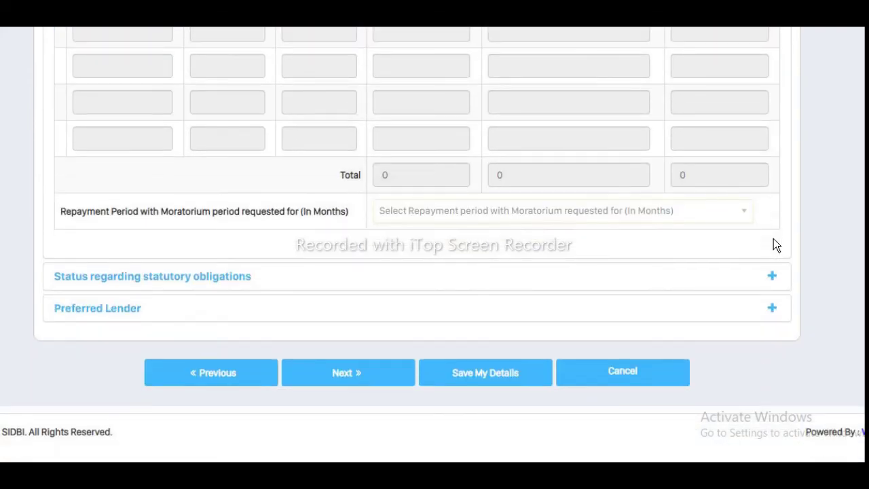
{"action": "left_click", "coordinate": [772, 278]}
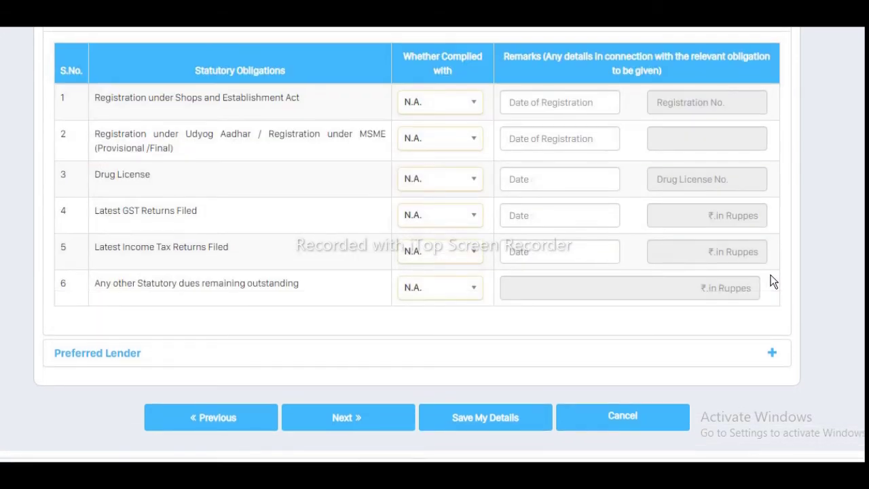
{"action": "scroll", "coordinate": [774, 282], "scroll_direction": "up", "scroll_amount": 1}
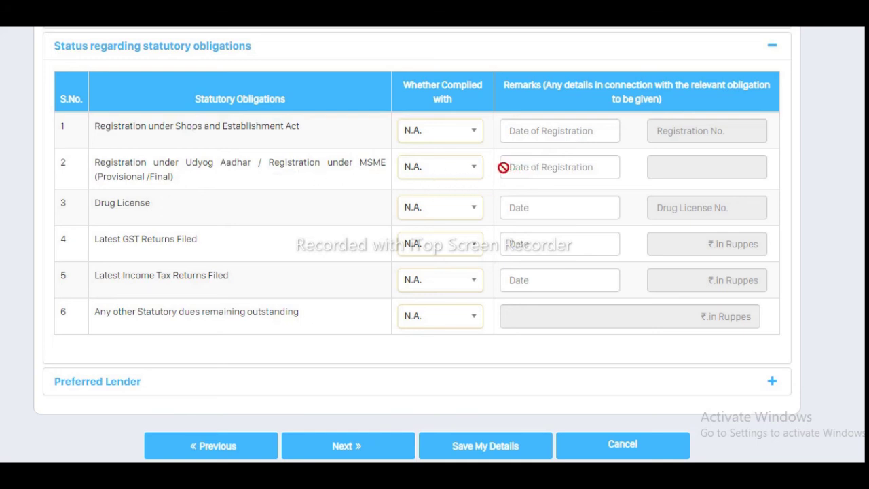
{"action": "scroll", "coordinate": [446, 195], "scroll_direction": "down", "scroll_amount": 1}
{"action": "scroll", "coordinate": [446, 195], "scroll_direction": "down", "scroll_amount": 1}
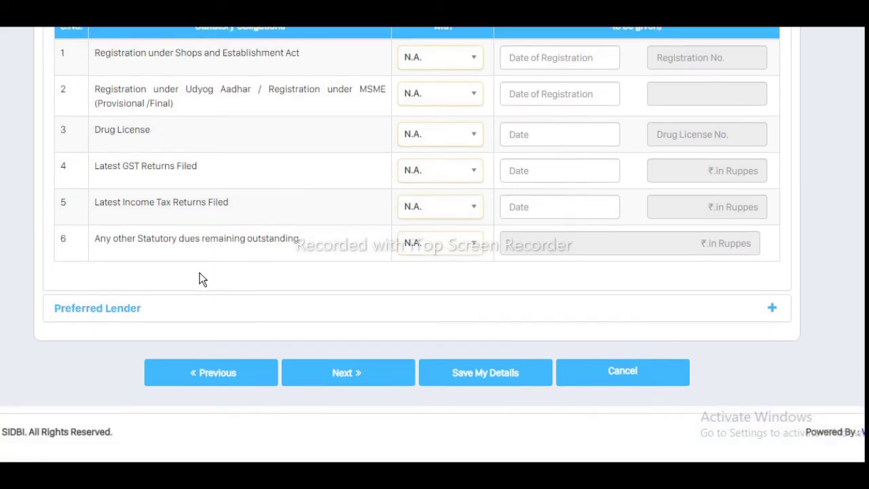
Step: Expand the Preferred Lender section, leaving No selected for a preferred lender
{"action": "left_click", "coordinate": [106, 309]}
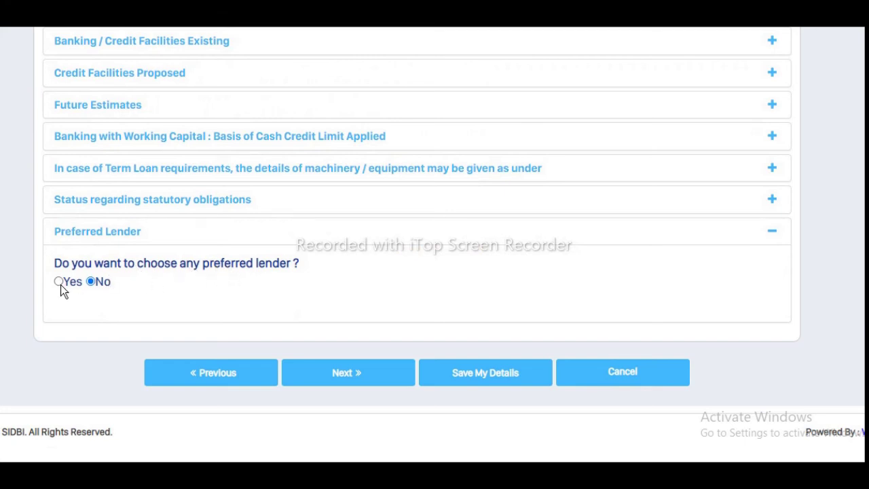
Step: Advance to Attach Documents and review the proprietor's uploaded Aadhaar Card KYC files
{"action": "left_click", "coordinate": [347, 377]}
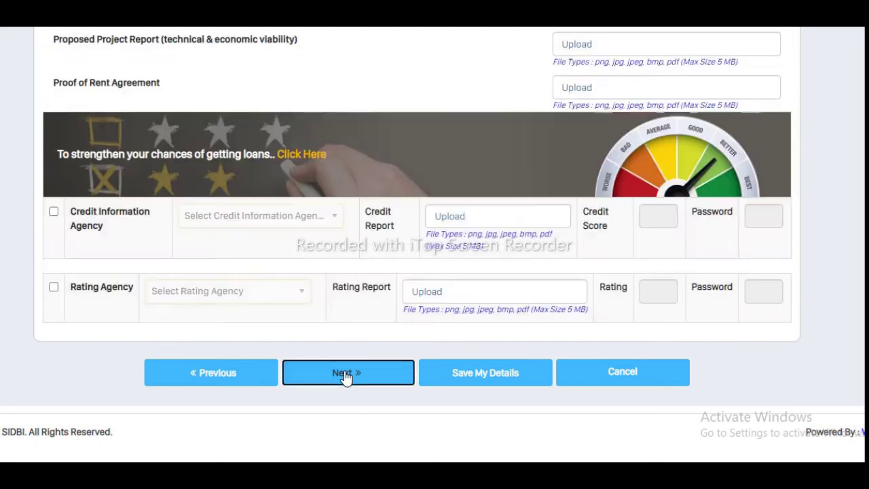
{"action": "scroll", "coordinate": [346, 377], "scroll_direction": "up", "scroll_amount": 15}
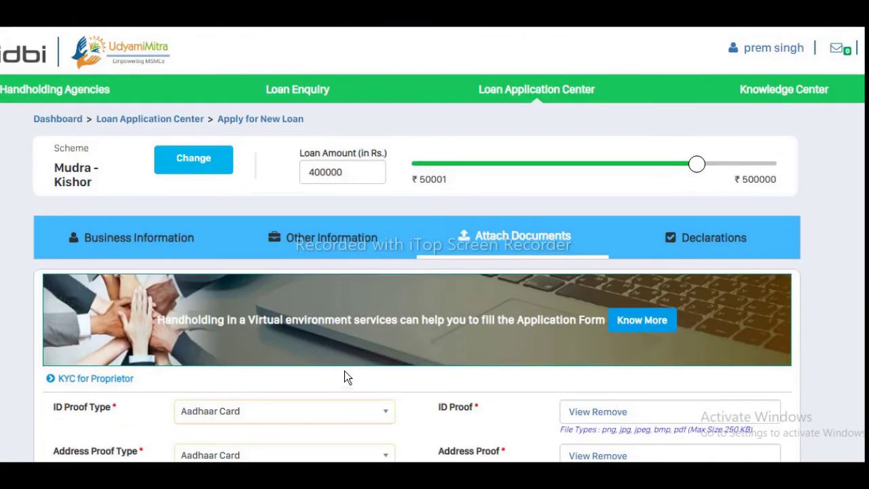
{"action": "scroll", "coordinate": [298, 328], "scroll_direction": "down", "scroll_amount": 3}
{"action": "scroll", "coordinate": [298, 327], "scroll_direction": "down", "scroll_amount": 1}
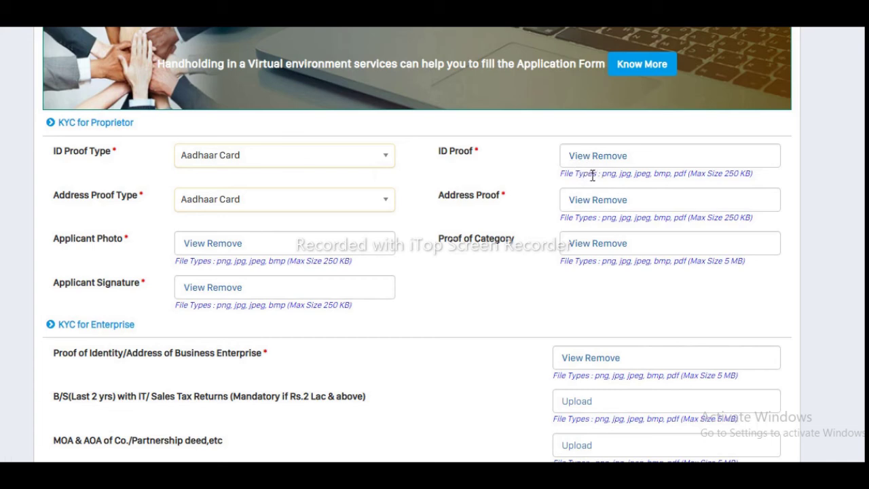
{"action": "scroll", "coordinate": [534, 275], "scroll_direction": "down", "scroll_amount": 2}
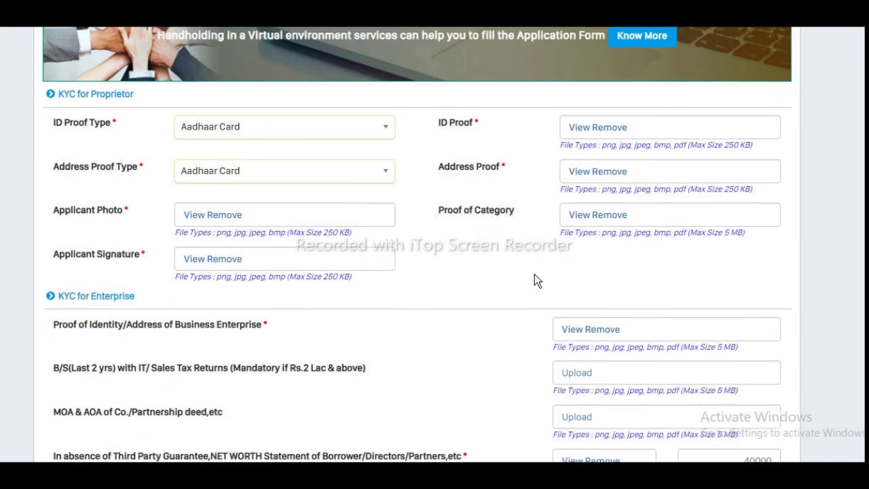
{"action": "scroll", "coordinate": [535, 275], "scroll_direction": "down", "scroll_amount": 2}
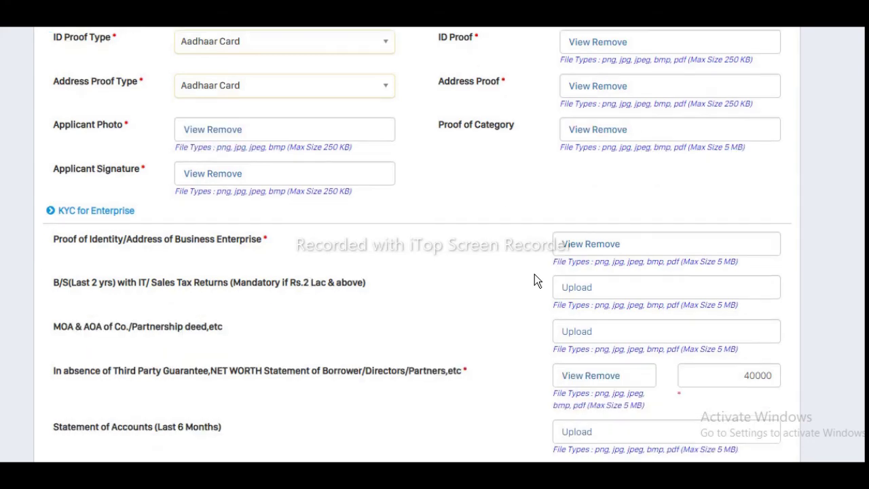
{"action": "scroll", "coordinate": [523, 276], "scroll_direction": "down", "scroll_amount": 1}
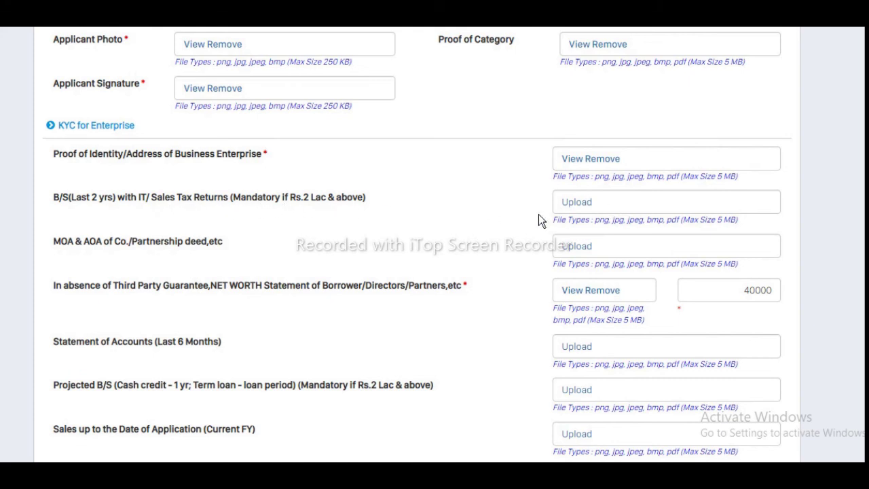
{"action": "scroll", "coordinate": [430, 216], "scroll_direction": "down", "scroll_amount": 2}
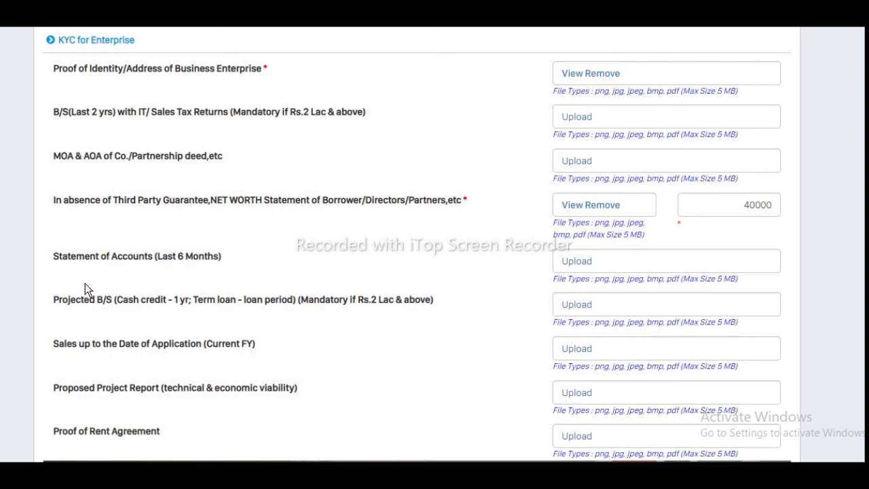
{"action": "scroll", "coordinate": [61, 271], "scroll_direction": "down", "scroll_amount": 1}
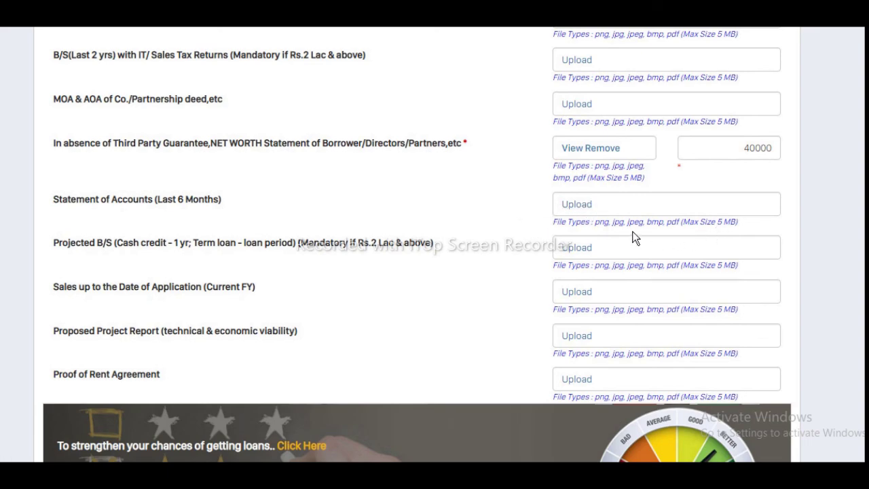
{"action": "scroll", "coordinate": [266, 256], "scroll_direction": "down", "scroll_amount": 2}
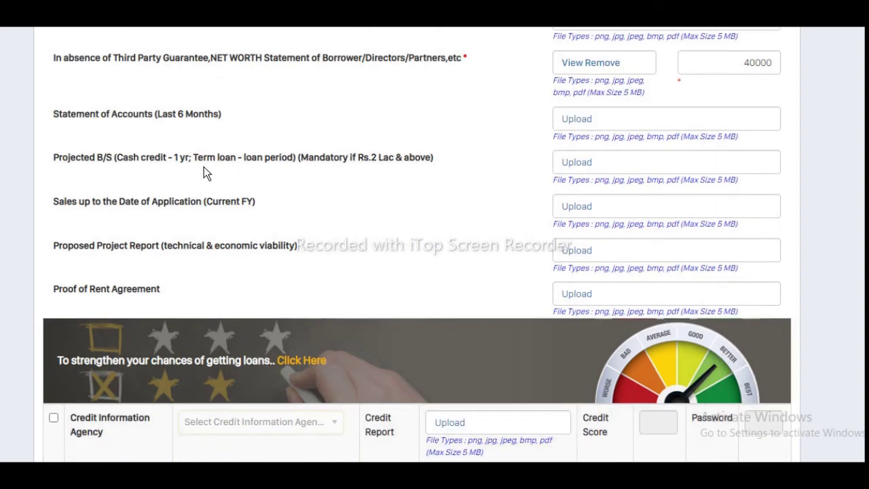
{"action": "scroll", "coordinate": [205, 172], "scroll_direction": "down", "scroll_amount": 1}
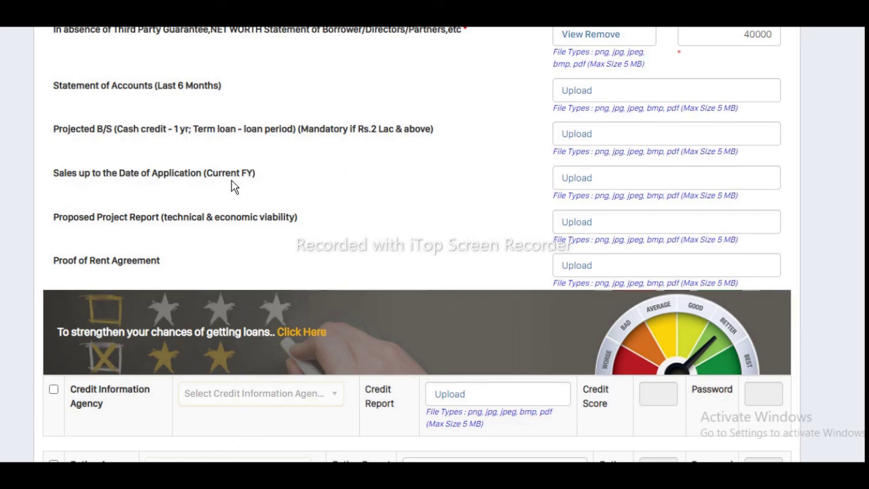
{"action": "scroll", "coordinate": [233, 180], "scroll_direction": "down", "scroll_amount": 2}
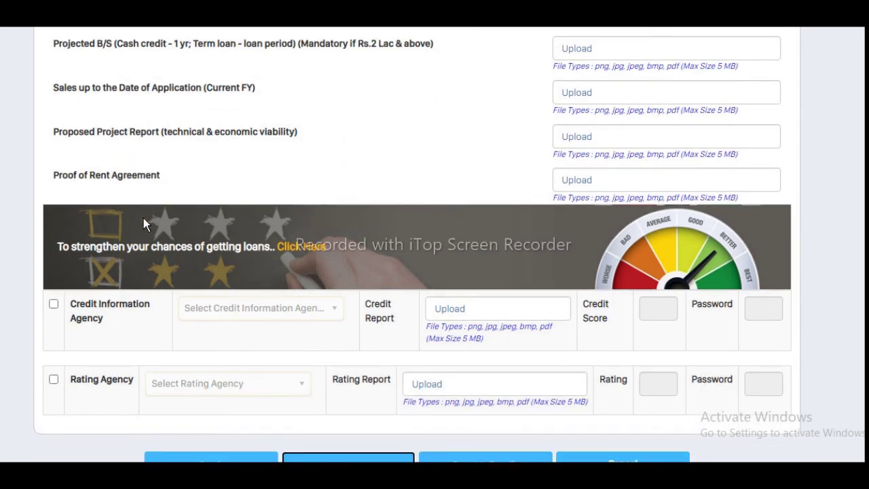
{"action": "scroll", "coordinate": [203, 168], "scroll_direction": "down", "scroll_amount": 1}
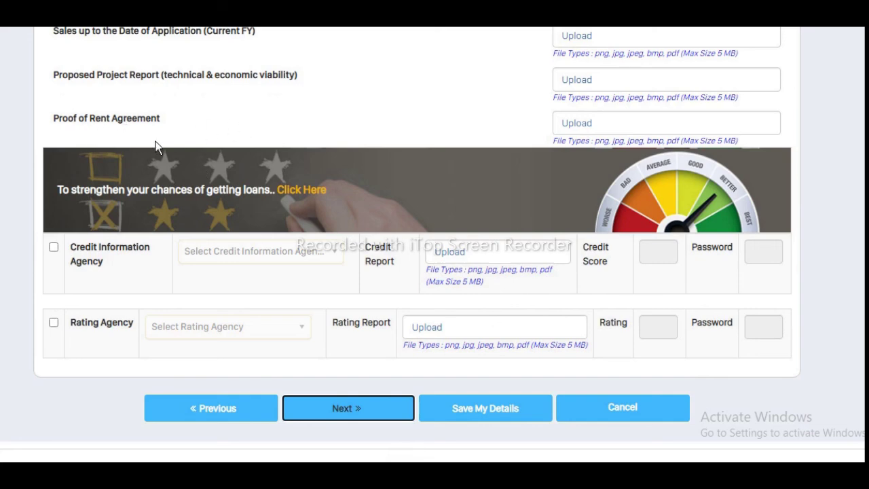
{"action": "scroll", "coordinate": [156, 147], "scroll_direction": "down", "scroll_amount": 1}
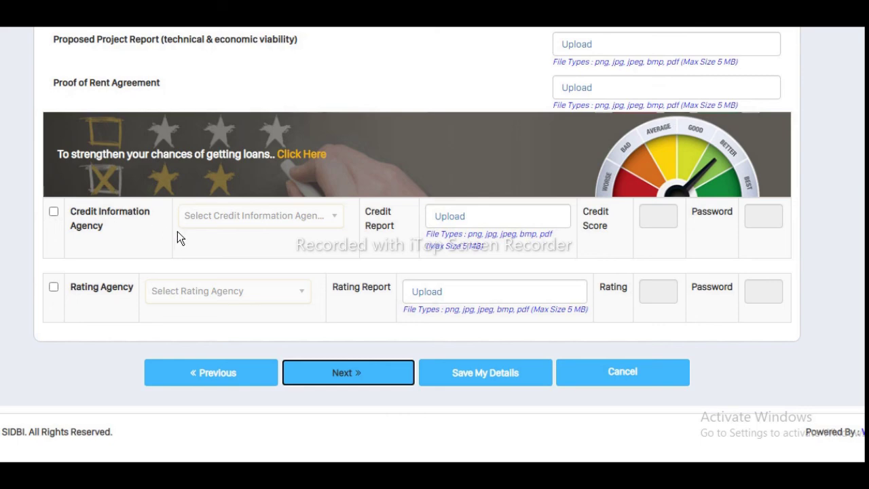
Step: Advance to Declarations, tick I Agree, and choose Submit My Details for the application
{"action": "left_click", "coordinate": [348, 374]}
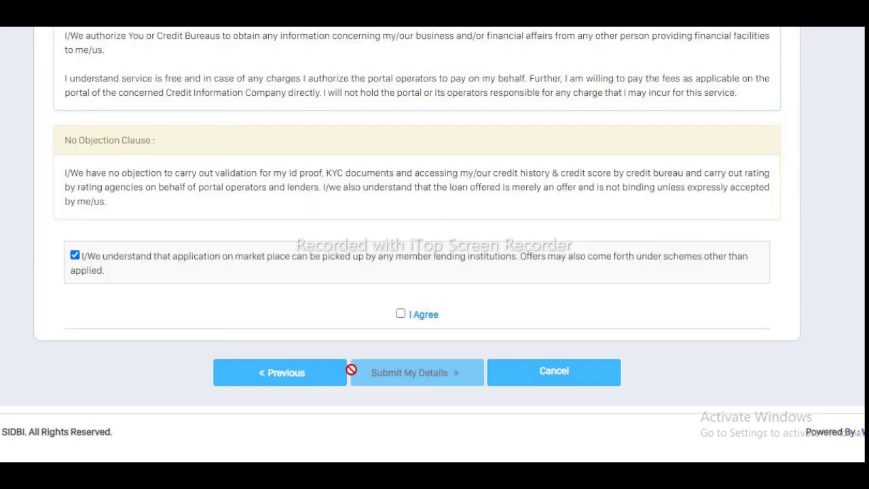
{"action": "scroll", "coordinate": [351, 370], "scroll_direction": "up", "scroll_amount": 6}
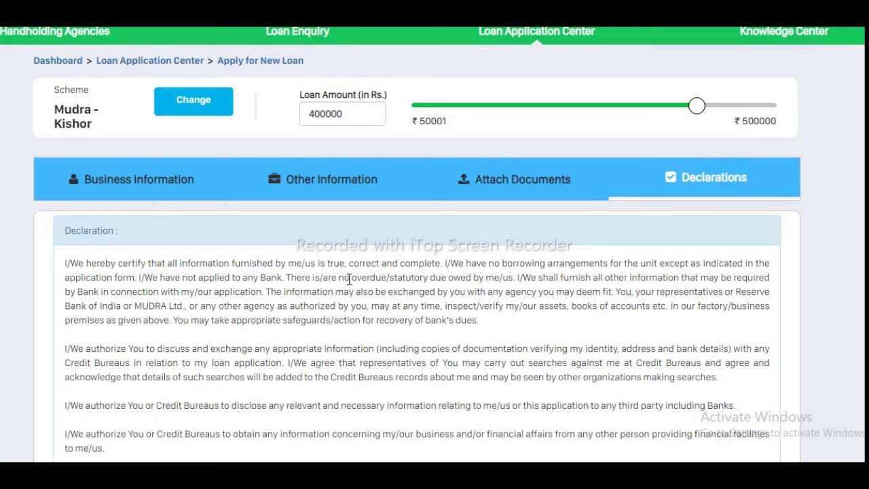
{"action": "scroll", "coordinate": [349, 285], "scroll_direction": "down", "scroll_amount": 2}
{"action": "scroll", "coordinate": [347, 284], "scroll_direction": "down", "scroll_amount": 2}
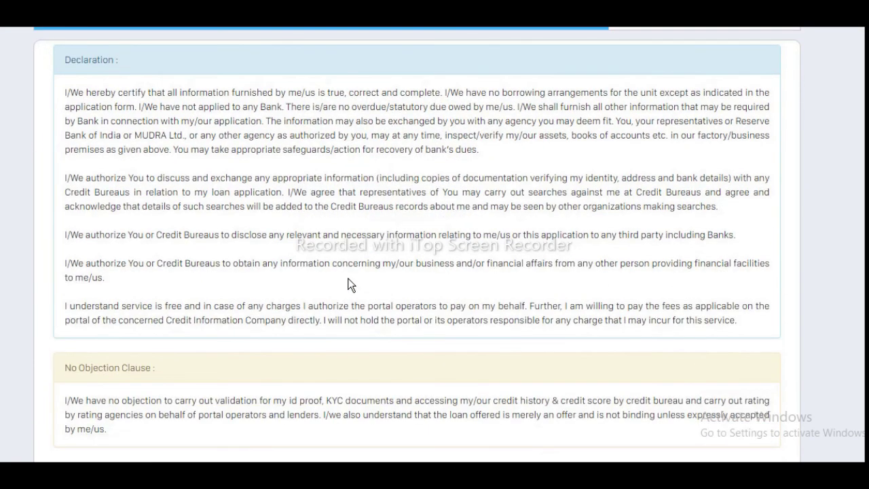
{"action": "scroll", "coordinate": [213, 187], "scroll_direction": "down", "scroll_amount": 3}
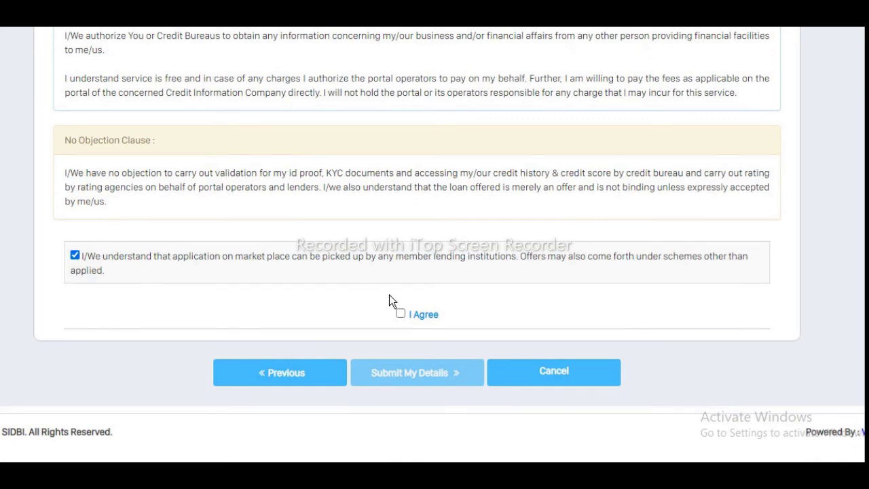
{"action": "left_click", "coordinate": [400, 314]}
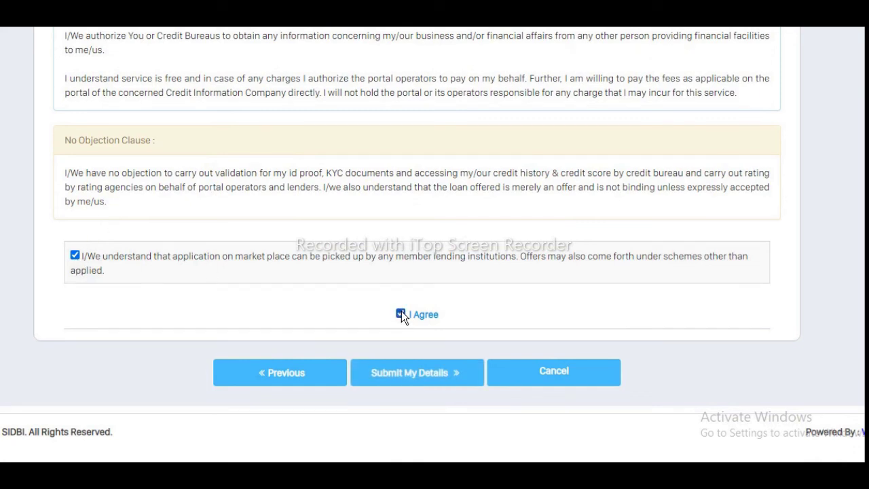
{"action": "left_click", "coordinate": [419, 379]}
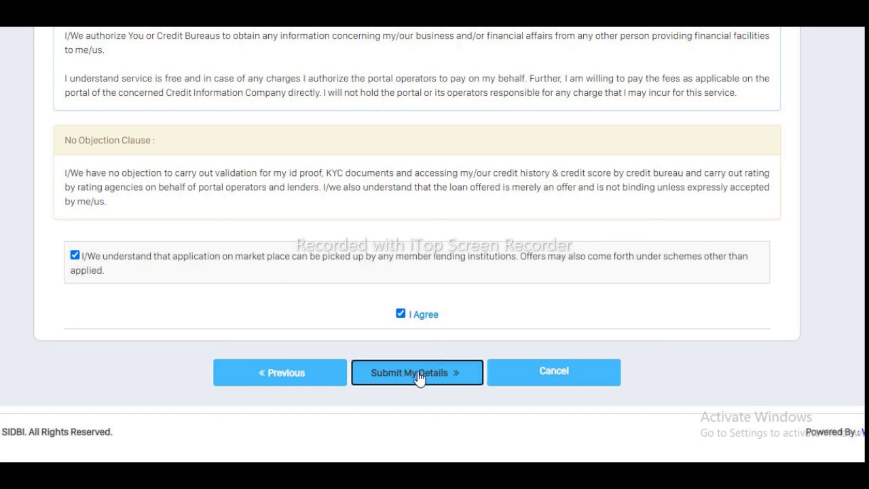